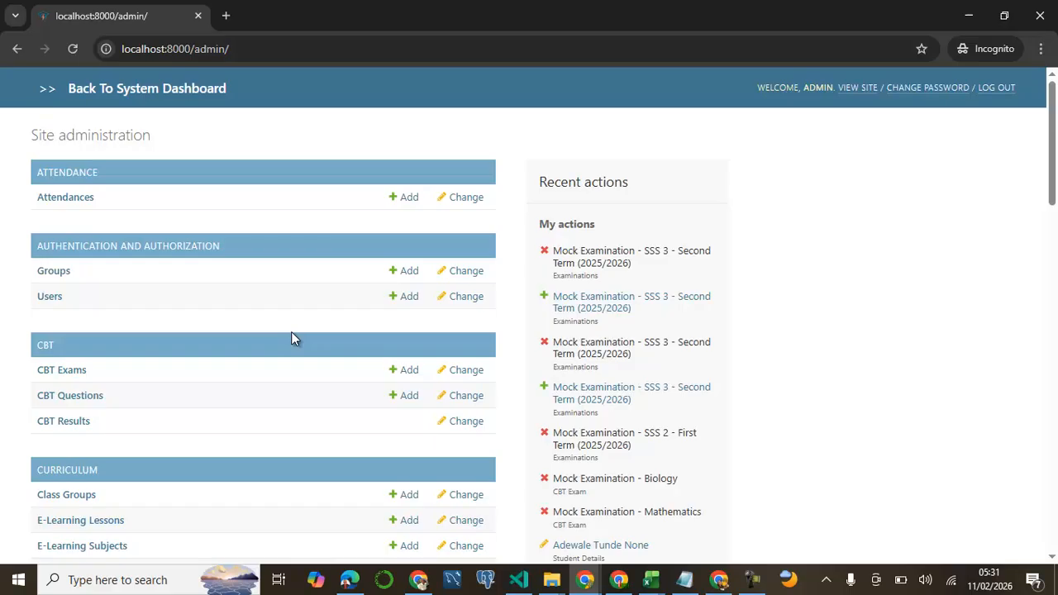
Step: Open the form for adding a new examination record from the Examinations list of the Results section
scroll(244, 368, down, 3)
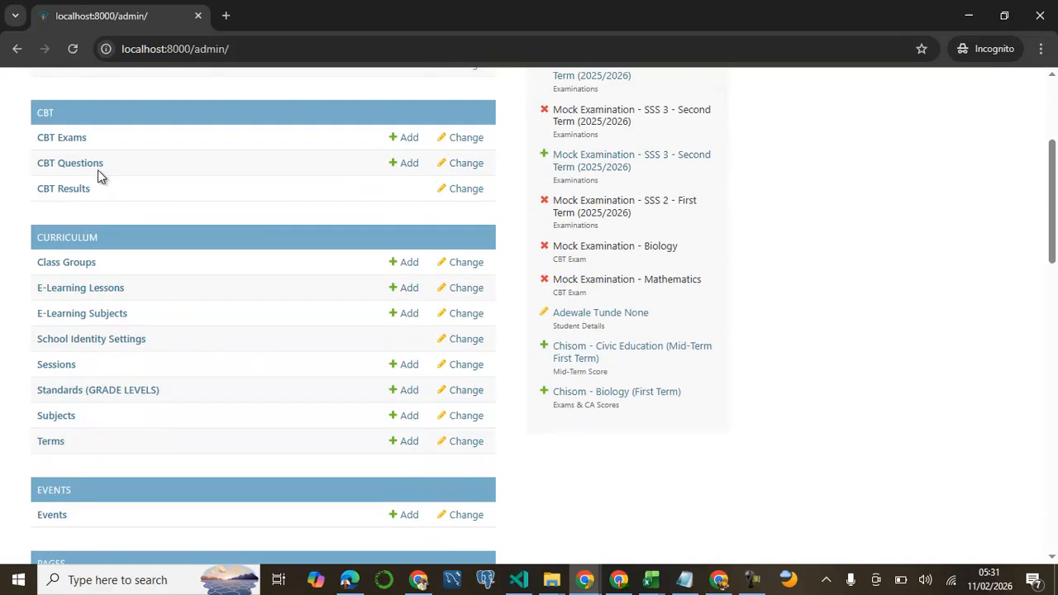
scroll(195, 215, up, 2)
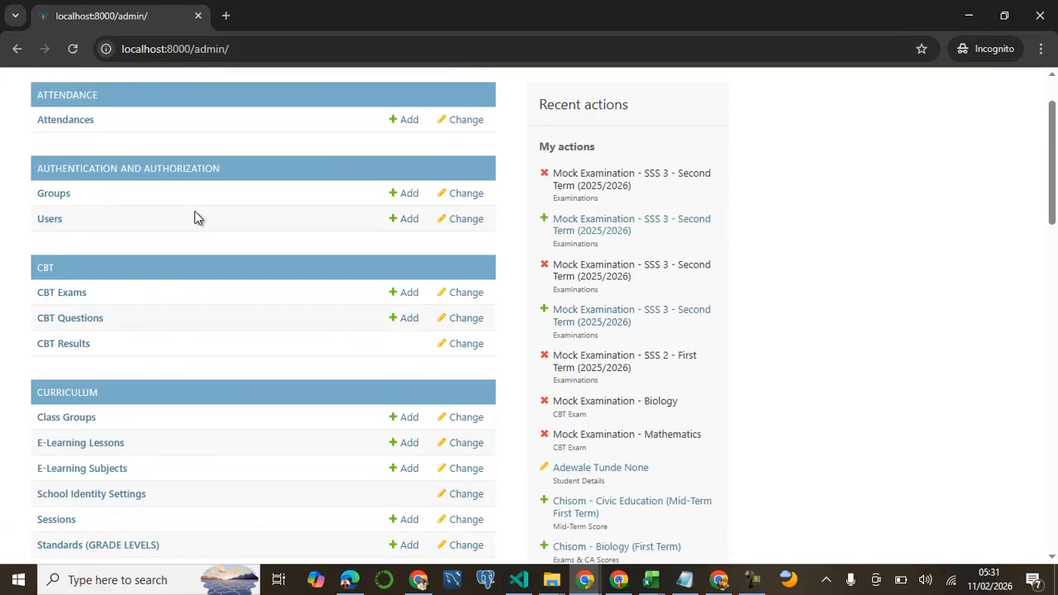
scroll(195, 219, down, 5)
scroll(194, 217, up, 4)
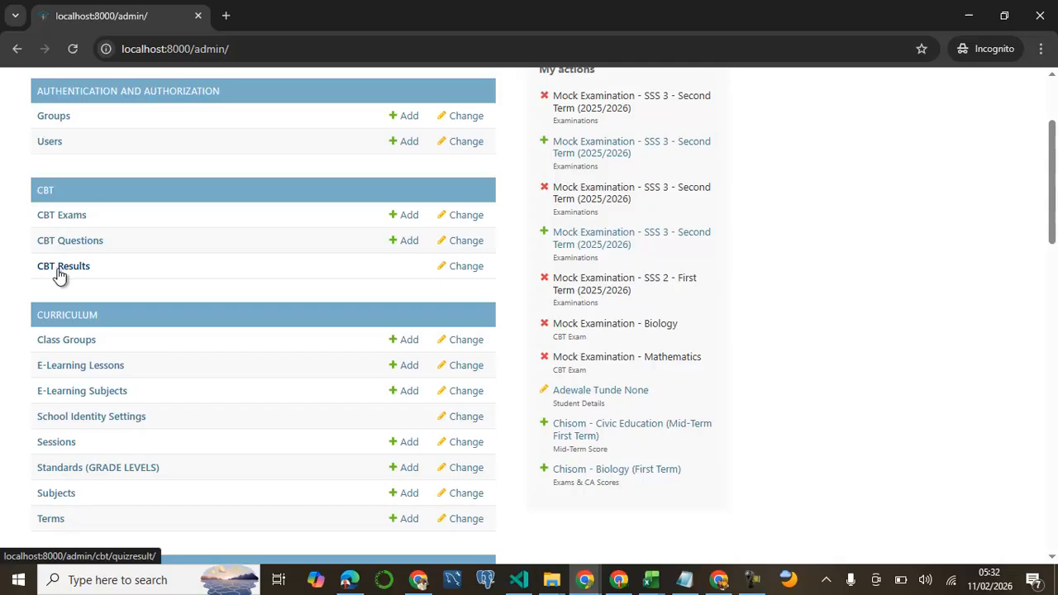
scroll(74, 223, down, 6)
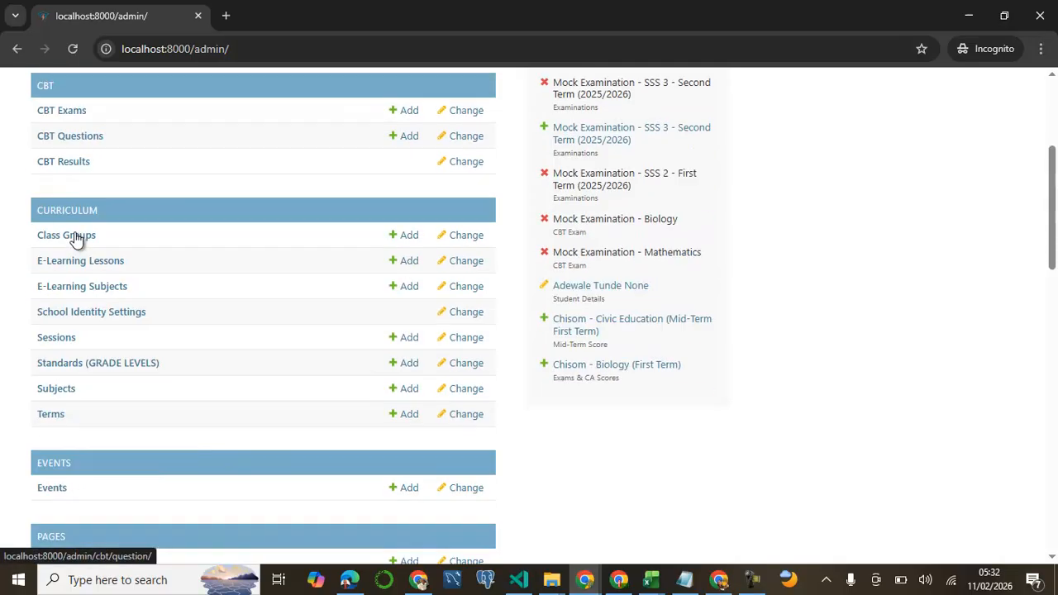
scroll(83, 207, down, 3)
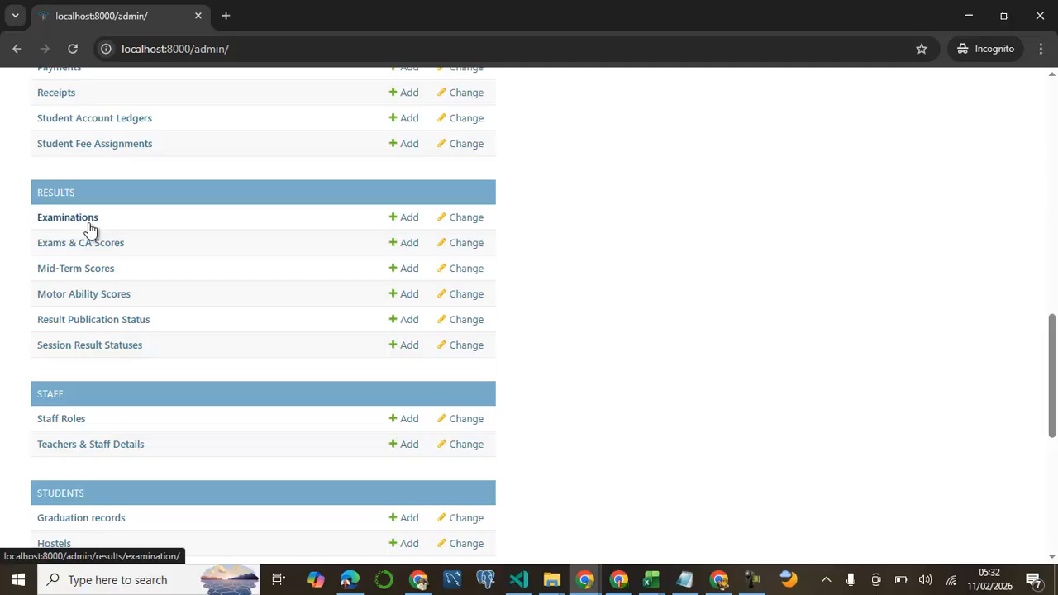
click(68, 217)
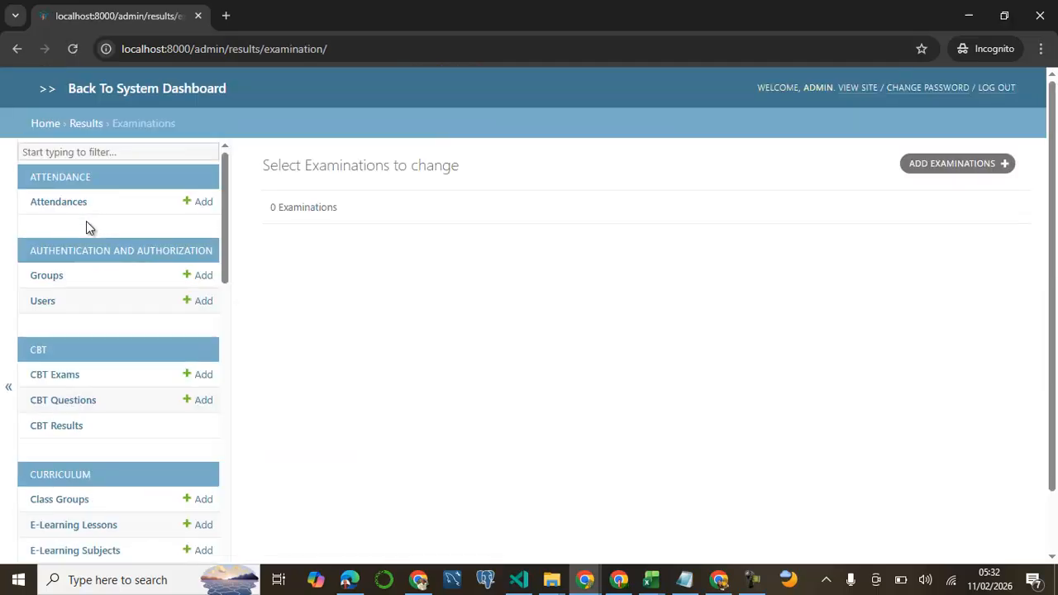
click(941, 166)
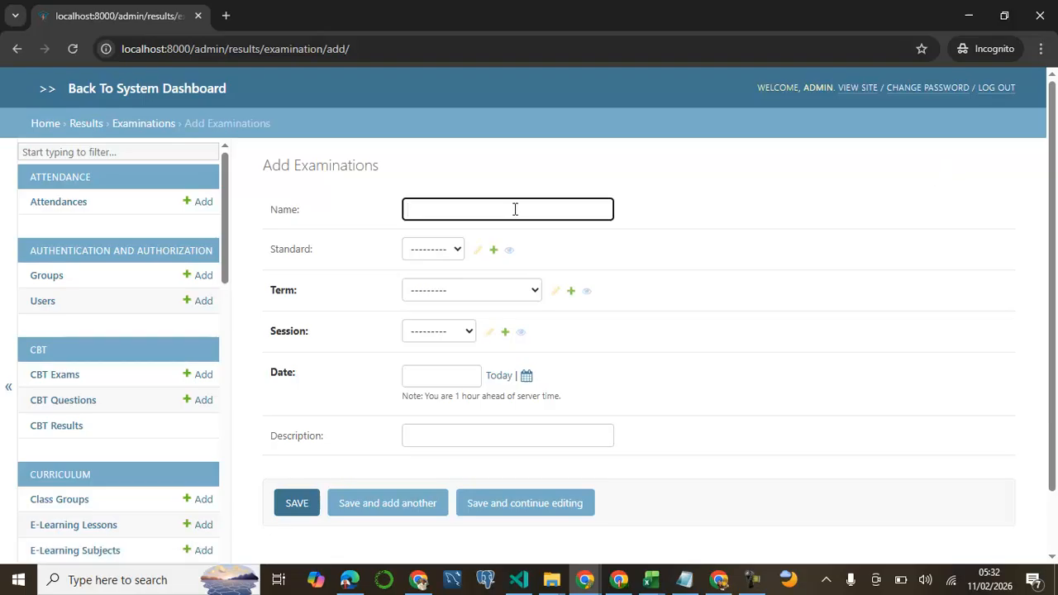
Step: Name the new examination "Mid Term Test" and assign it to standard SSS 2 and term Second Term (2025/2026)
text(Mid Term Test)
click(444, 249)
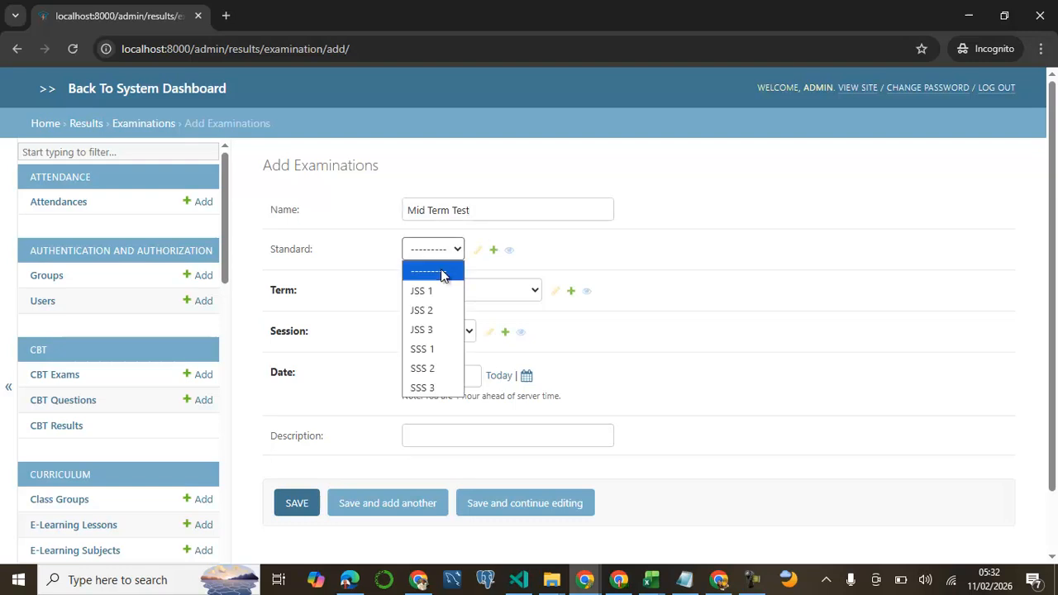
click(429, 369)
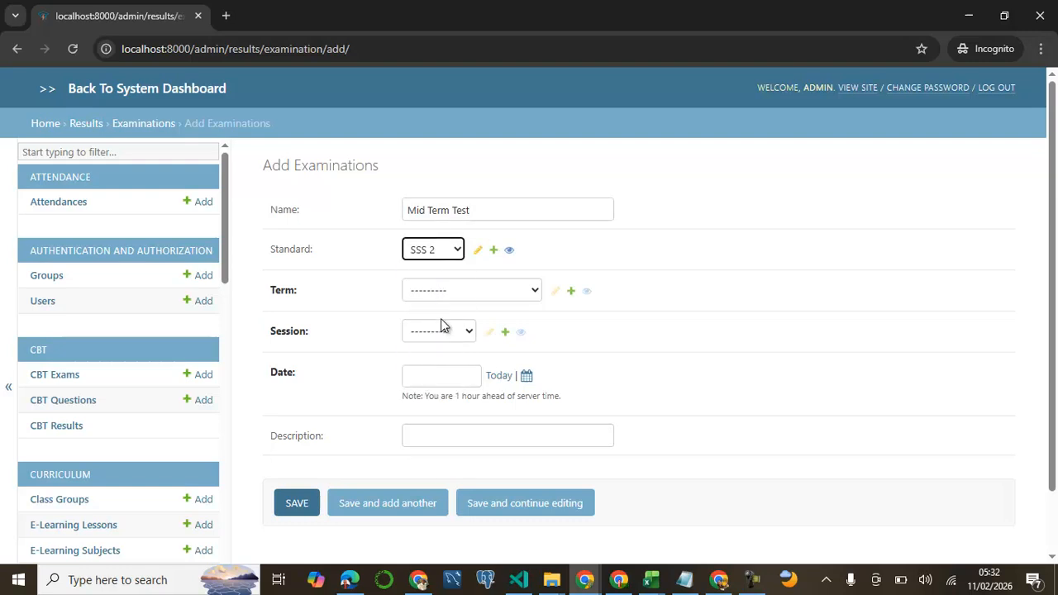
click(448, 294)
click(449, 351)
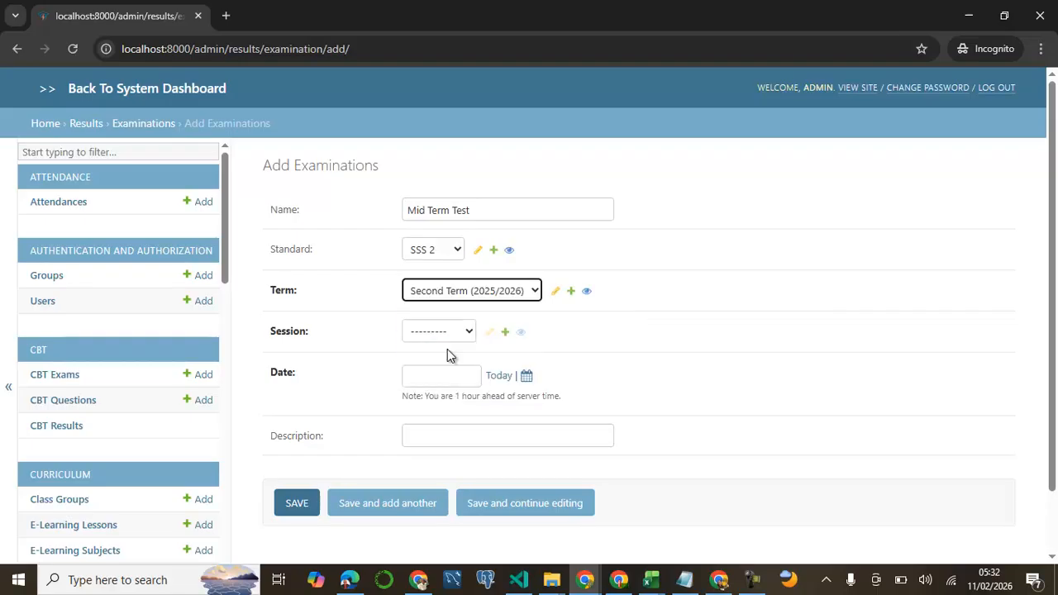
Step: Set the examination's session to 2025/2026 and its date to 2026-02-13, and save the record
click(455, 332)
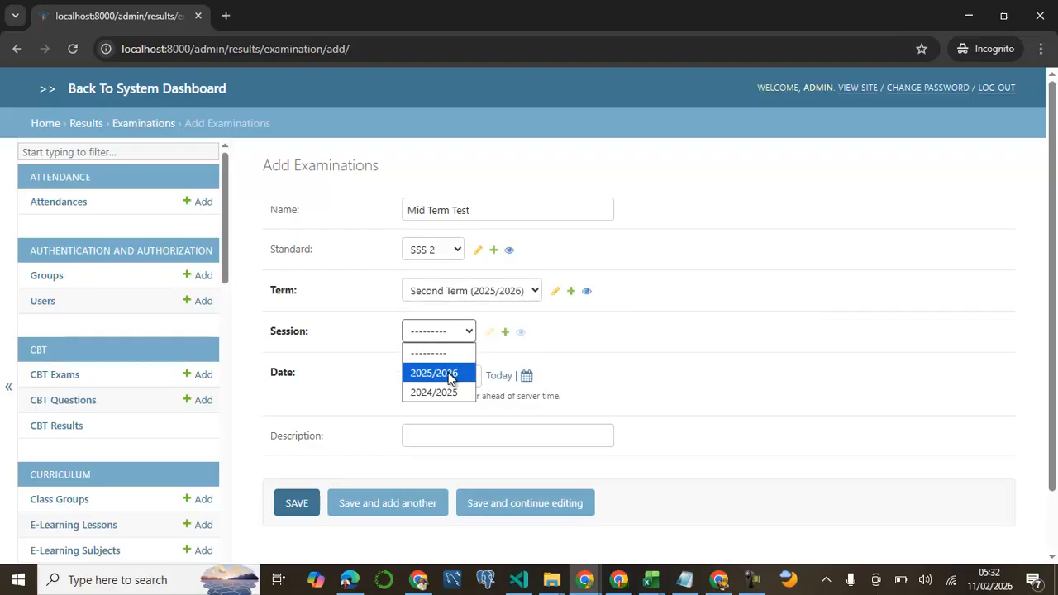
click(449, 373)
scroll(496, 383, down, 1)
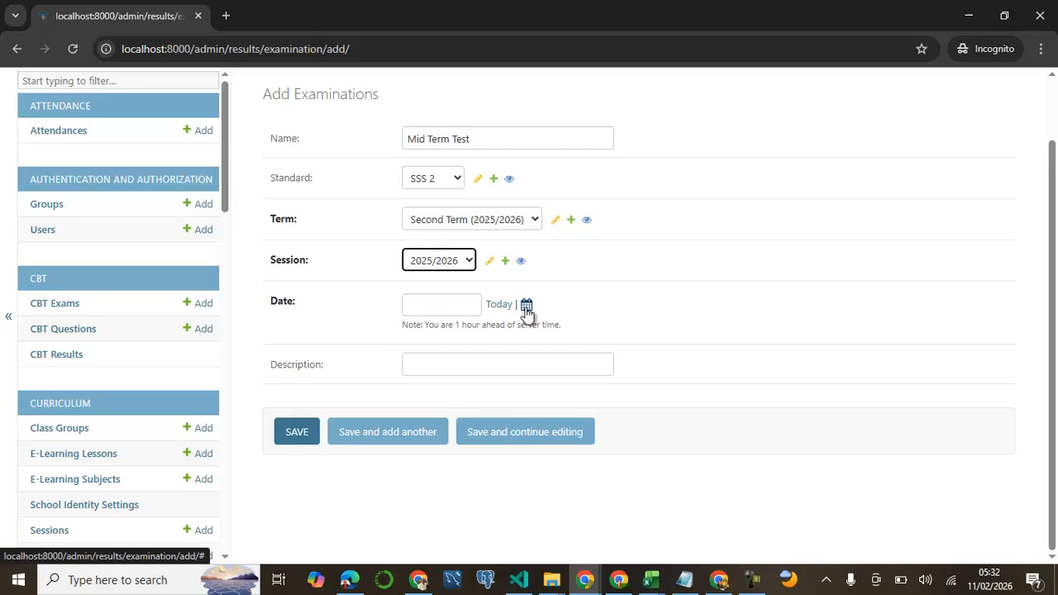
click(527, 306)
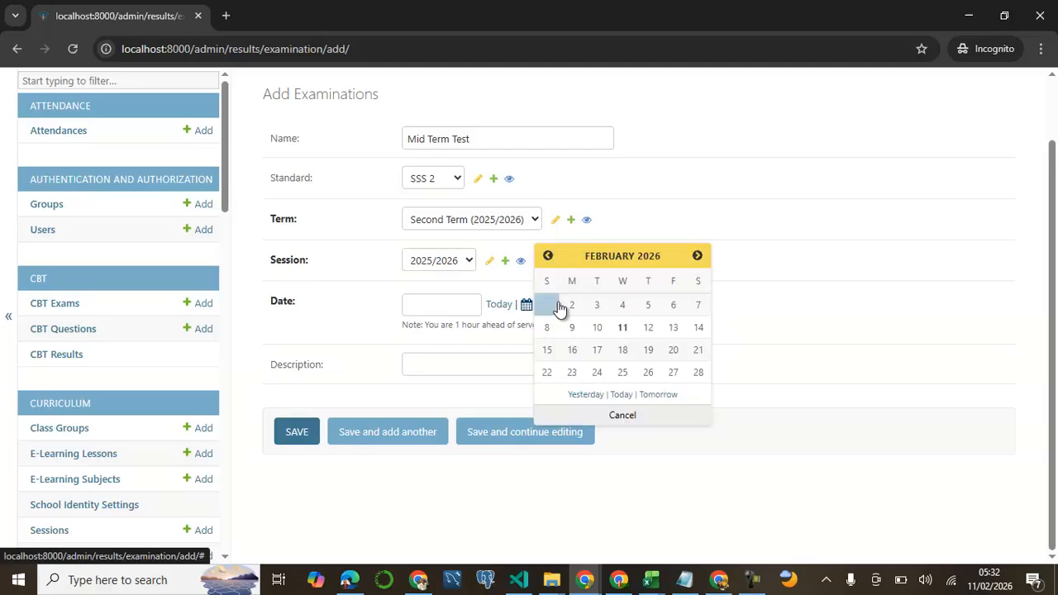
click(672, 329)
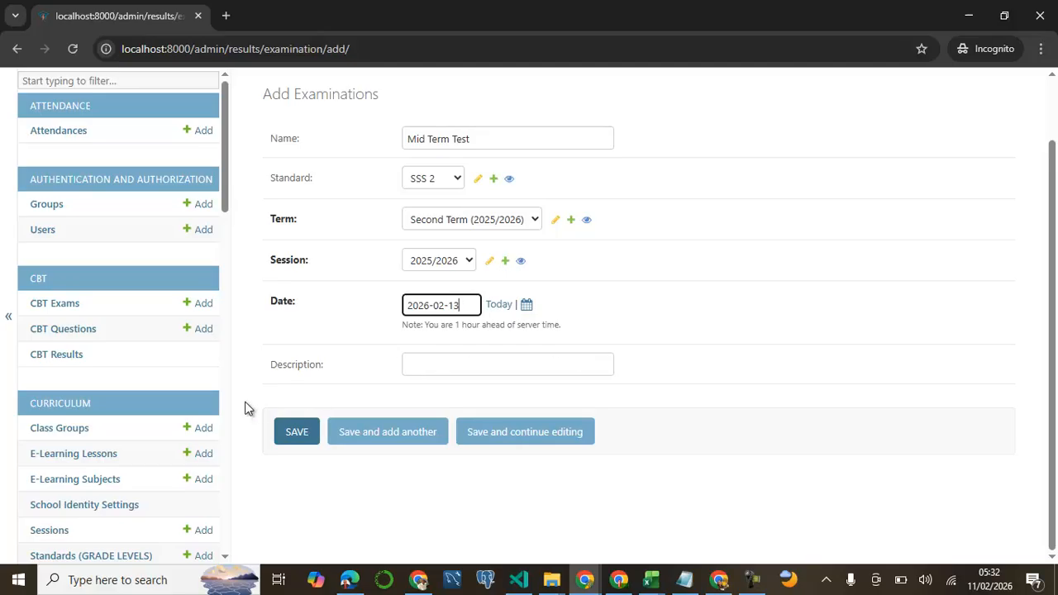
click(291, 435)
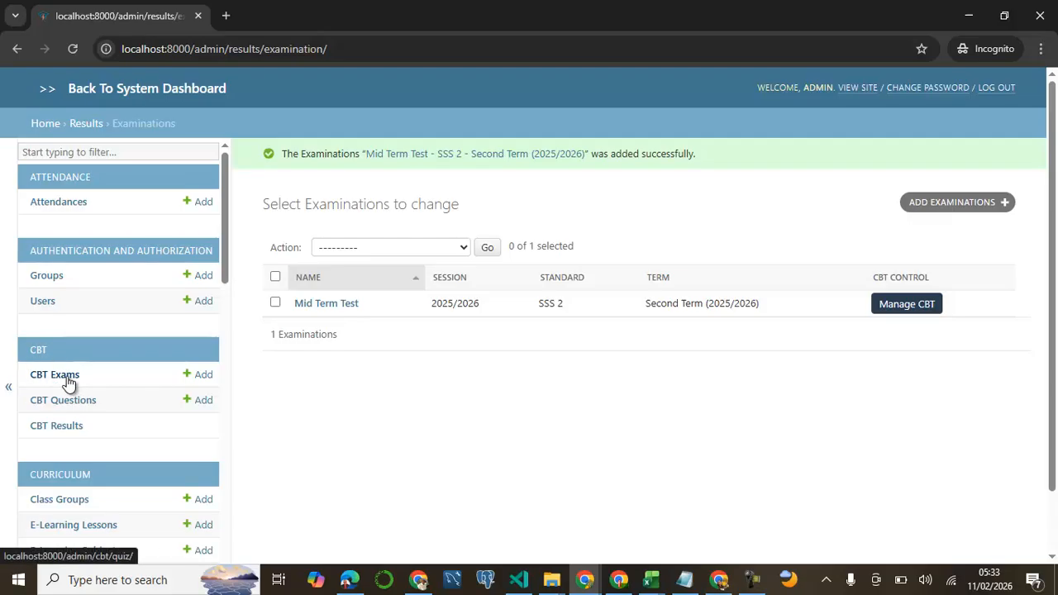
Step: Open the CBT management list of the Mid Term Test examination and start adding a new CBT exam
click(897, 306)
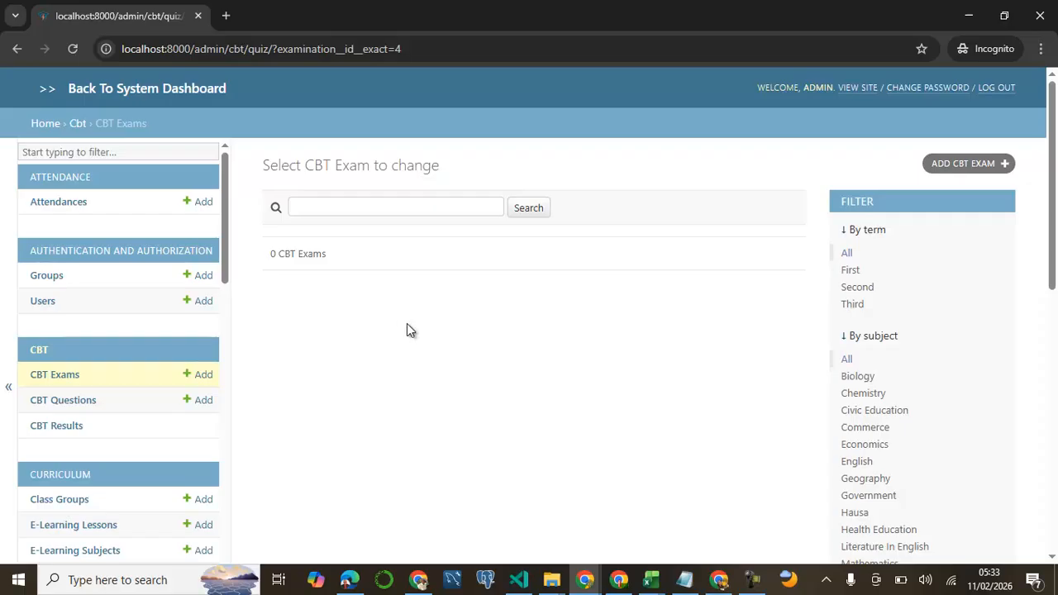
scroll(388, 331, down, 1)
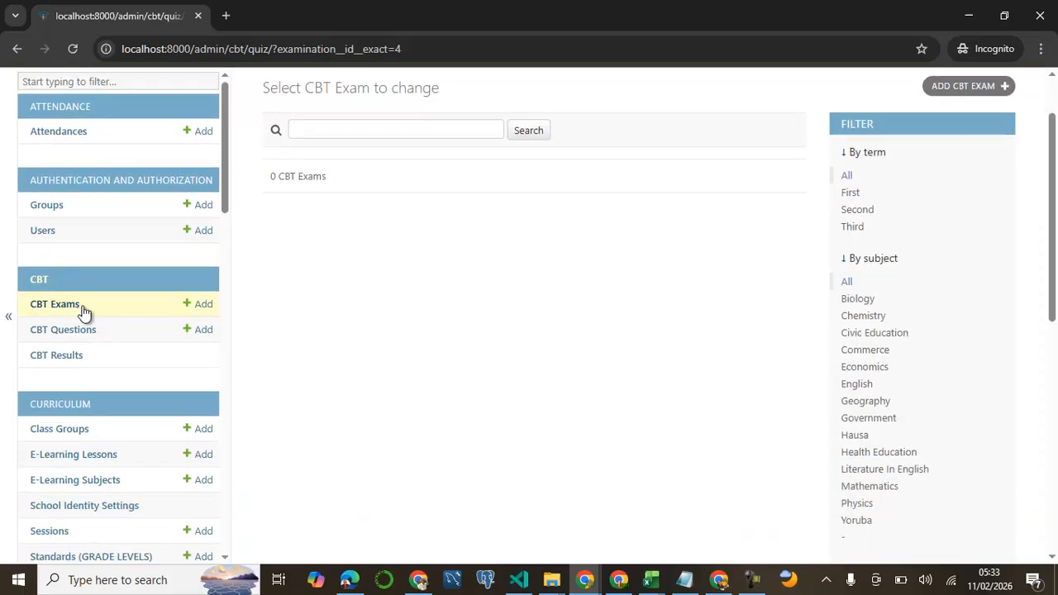
scroll(486, 325, up, 1)
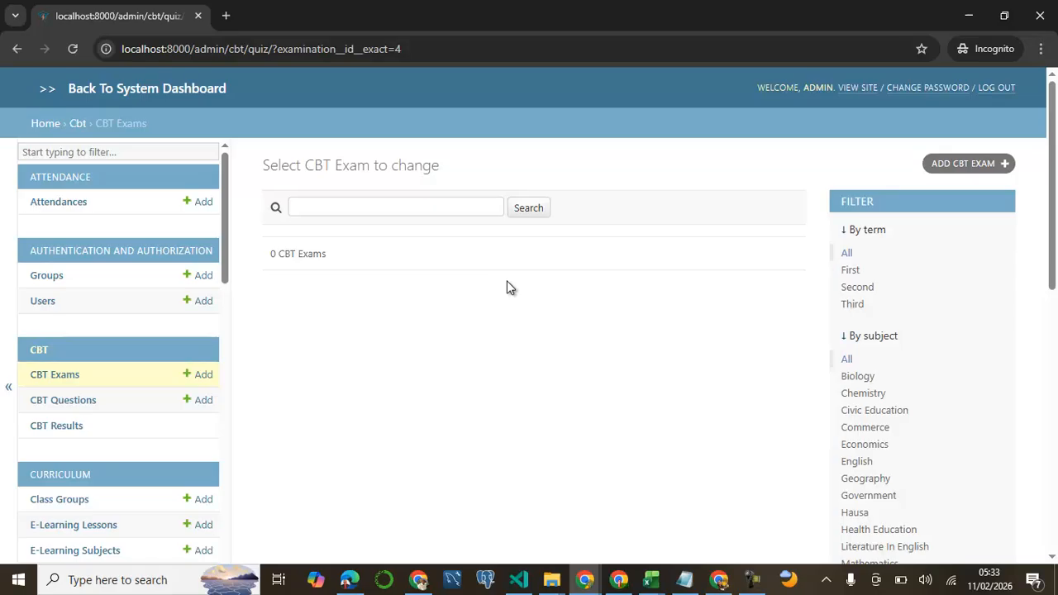
click(972, 168)
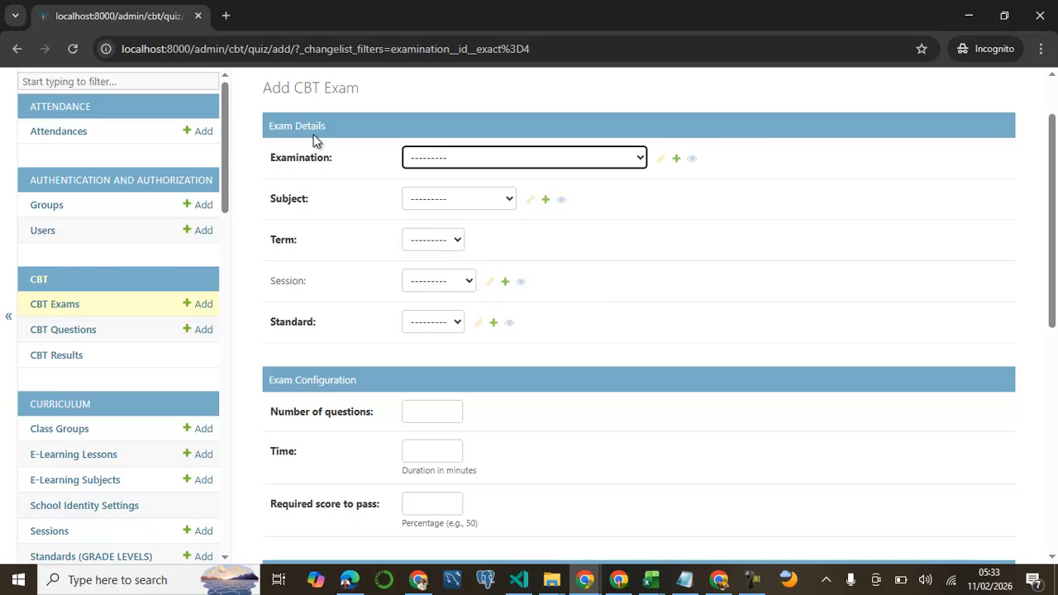
Step: Review the sections of the CBT exam form and choose "Mid Term Test - SSS 2 - Second Term (2025/2026)" as the examination
scroll(312, 133, down, 2)
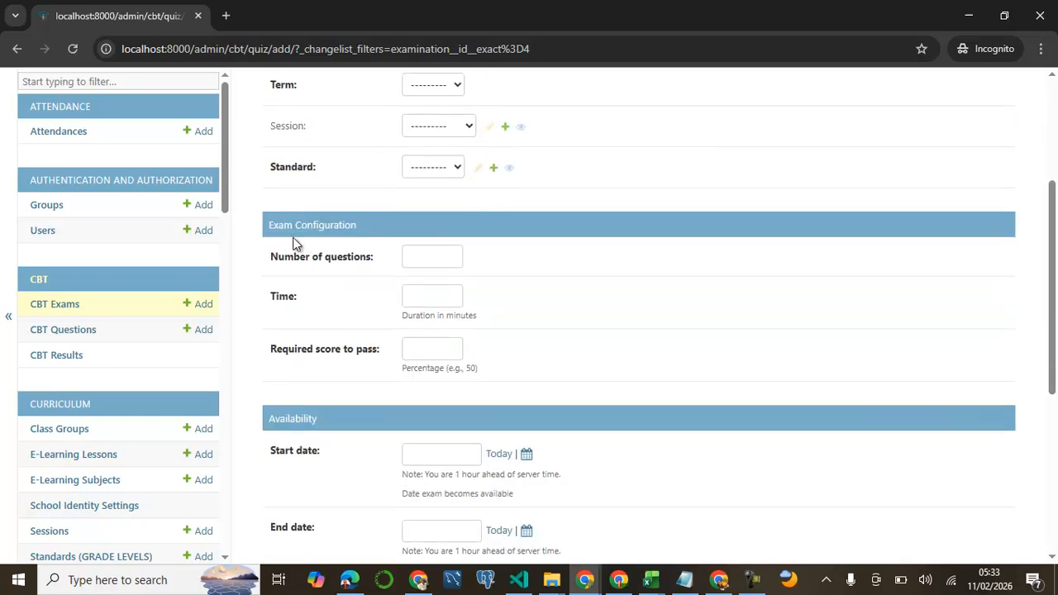
scroll(306, 242, down, 3)
scroll(282, 203, down, 2)
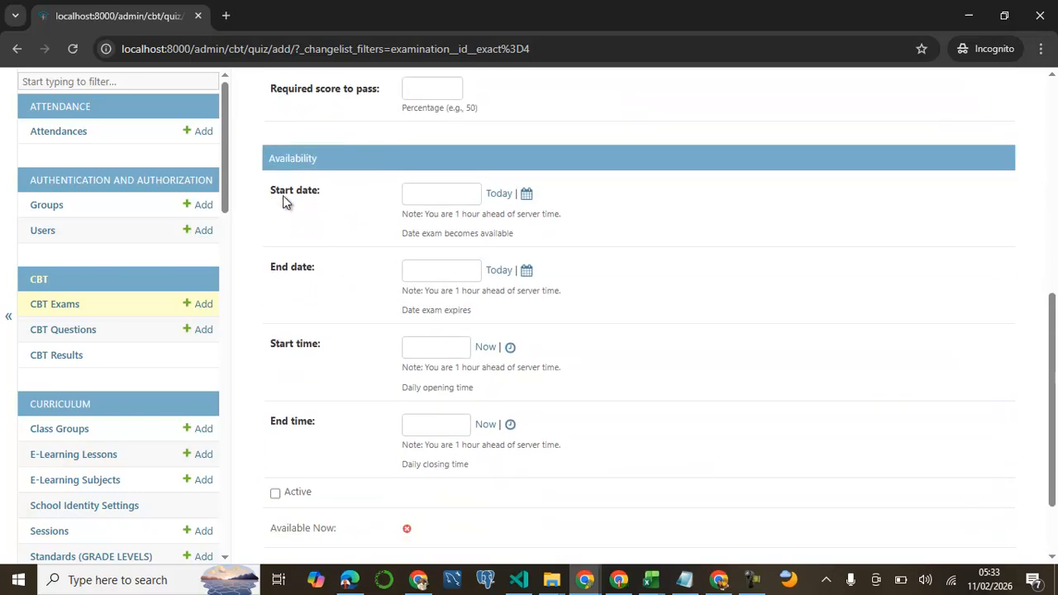
scroll(314, 242, up, 8)
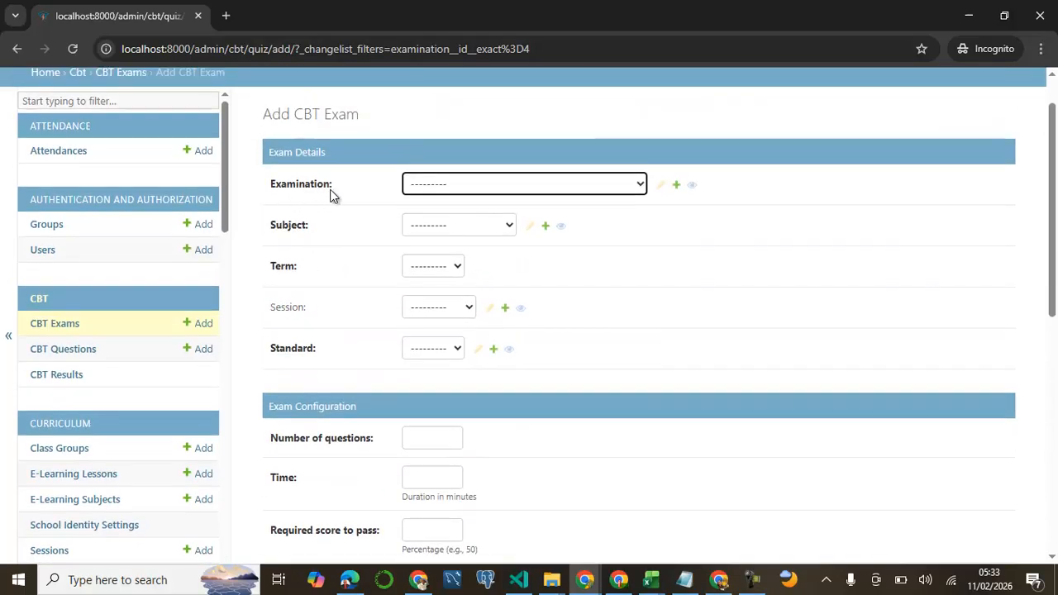
click(509, 187)
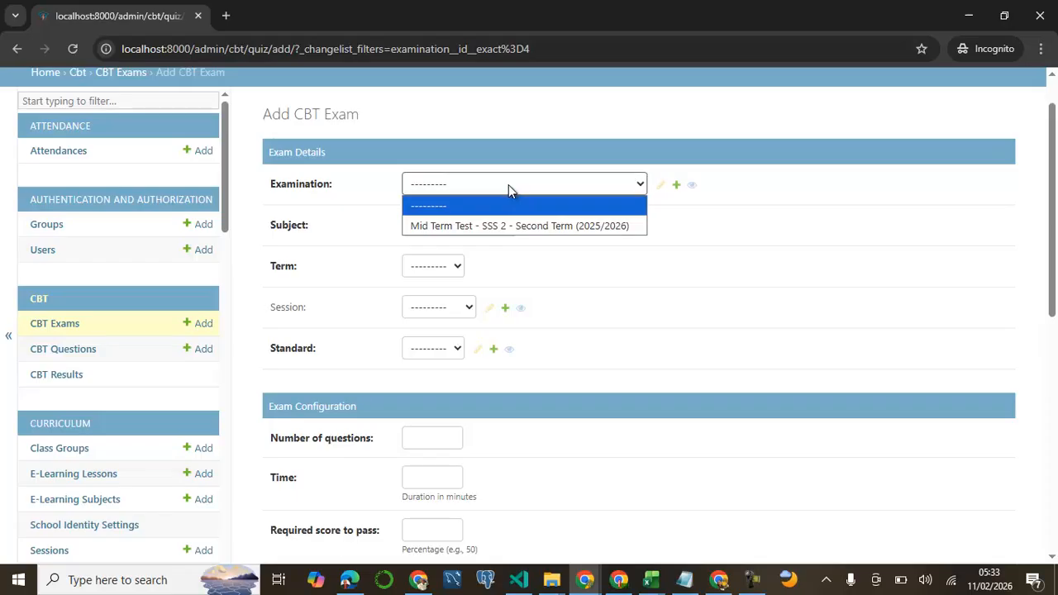
click(527, 228)
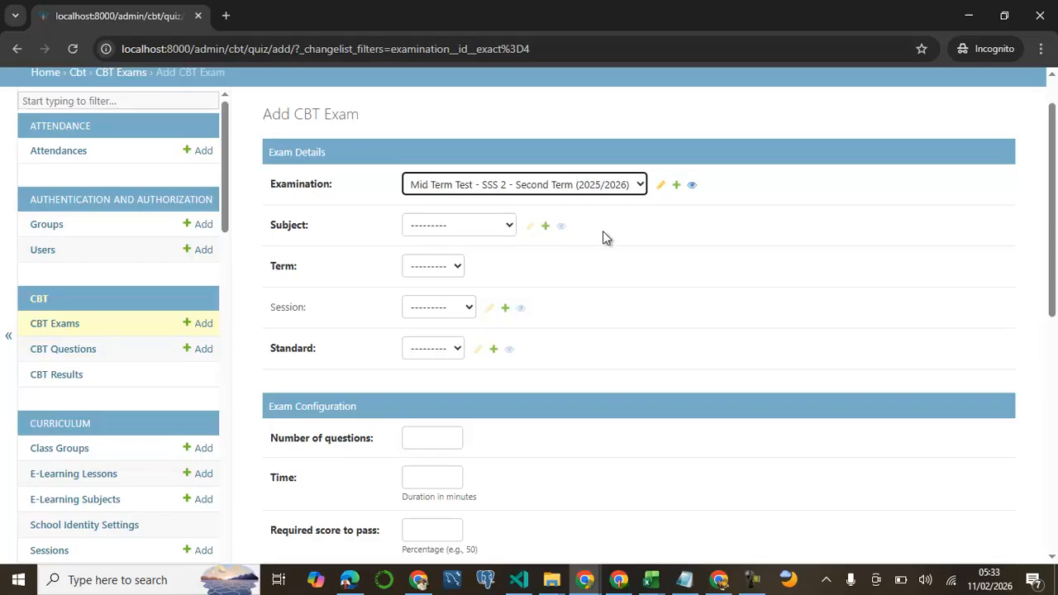
click(638, 185)
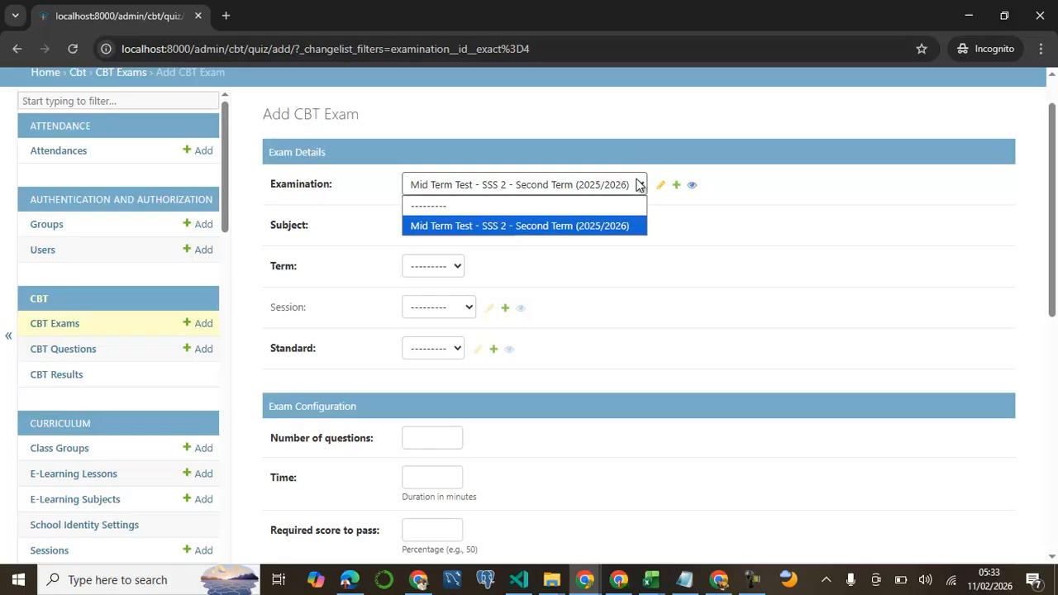
click(545, 225)
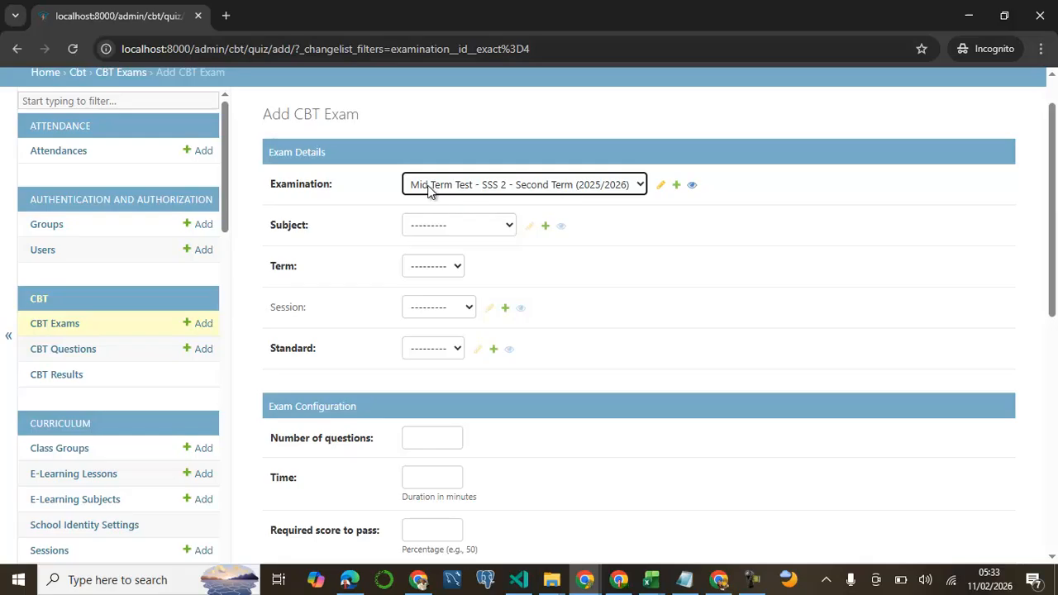
Step: Set the CBT exam's subject to English and its term to Second
click(446, 228)
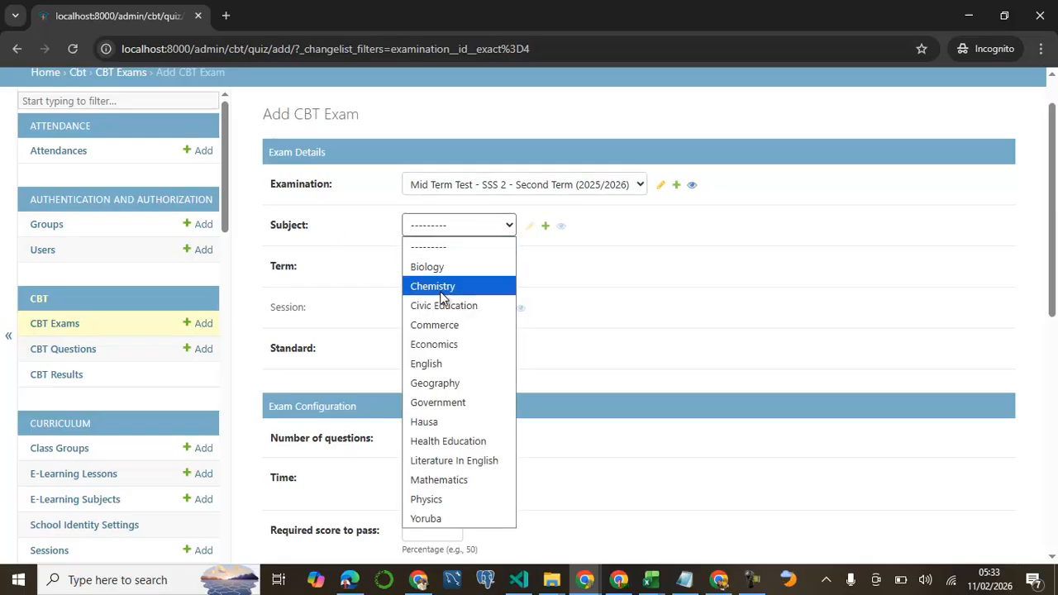
click(441, 367)
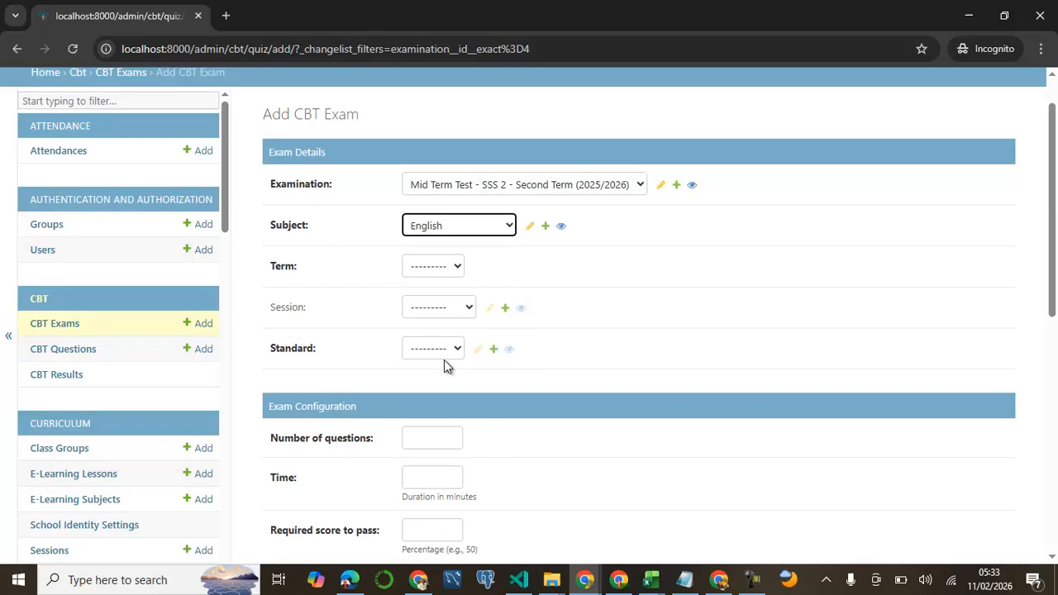
click(457, 267)
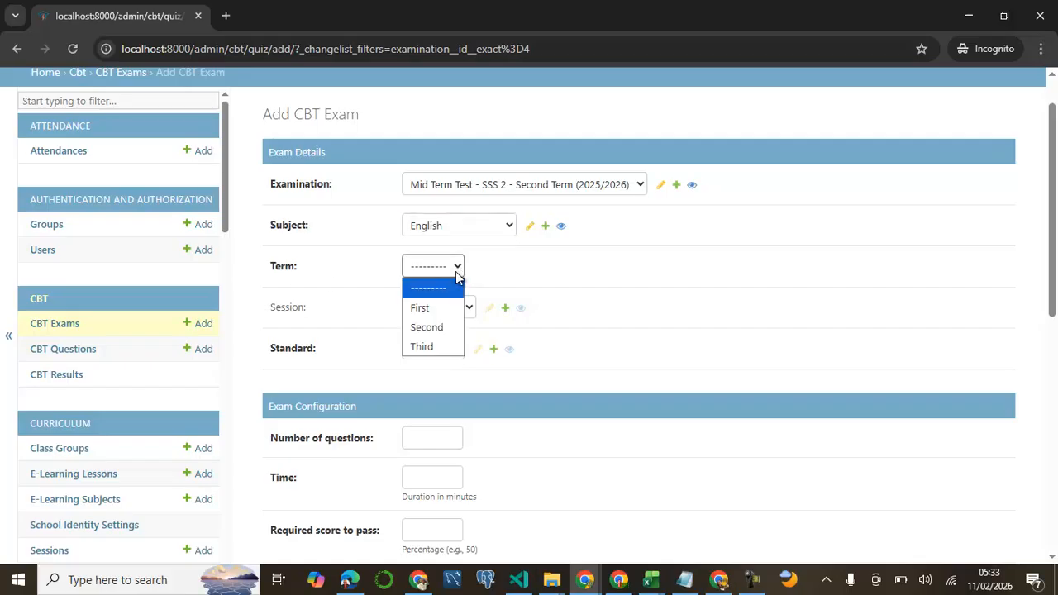
click(435, 329)
Step: Set the CBT exam's session to 2025/2026 and its standard to SSS 2
click(468, 309)
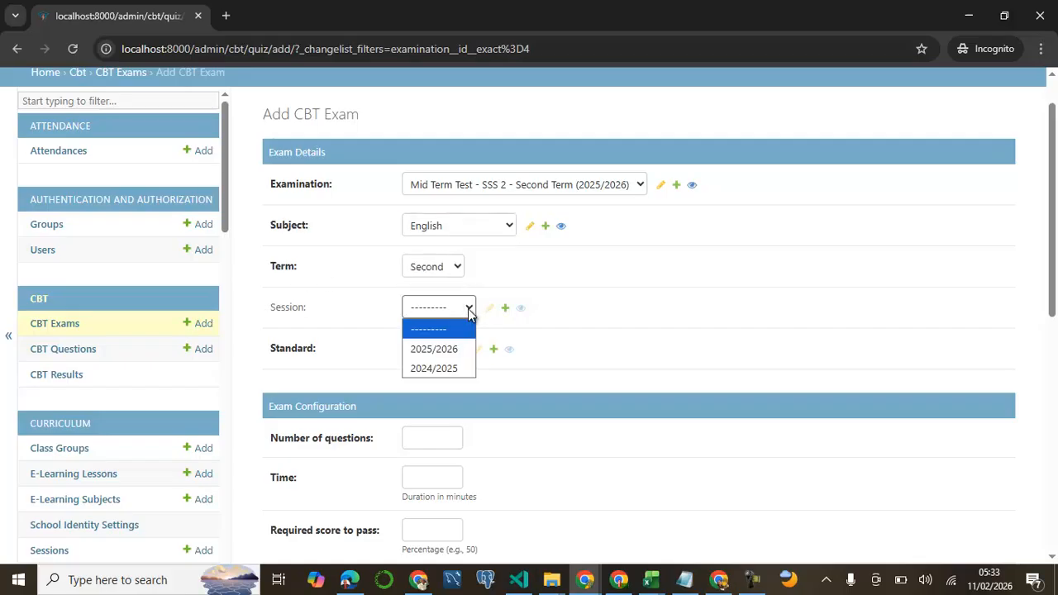
click(456, 351)
click(456, 351)
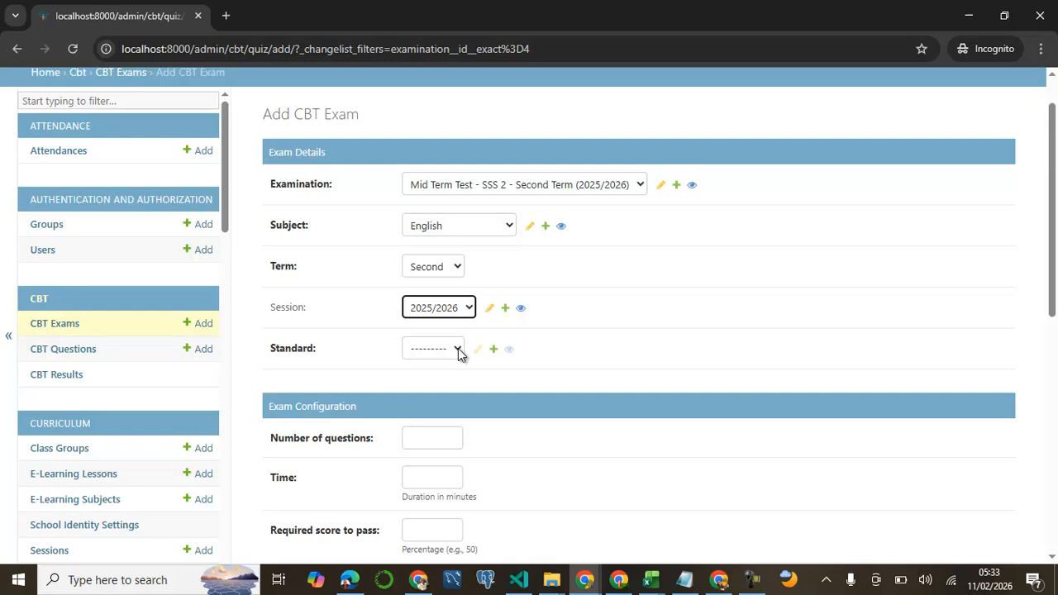
scroll(460, 353, down, 1)
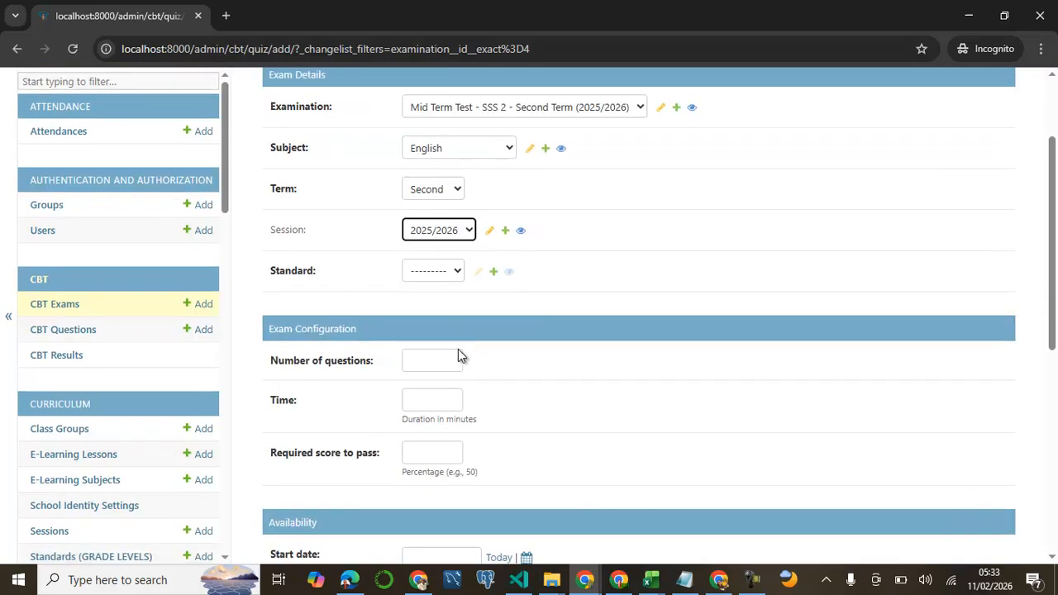
click(454, 277)
click(441, 390)
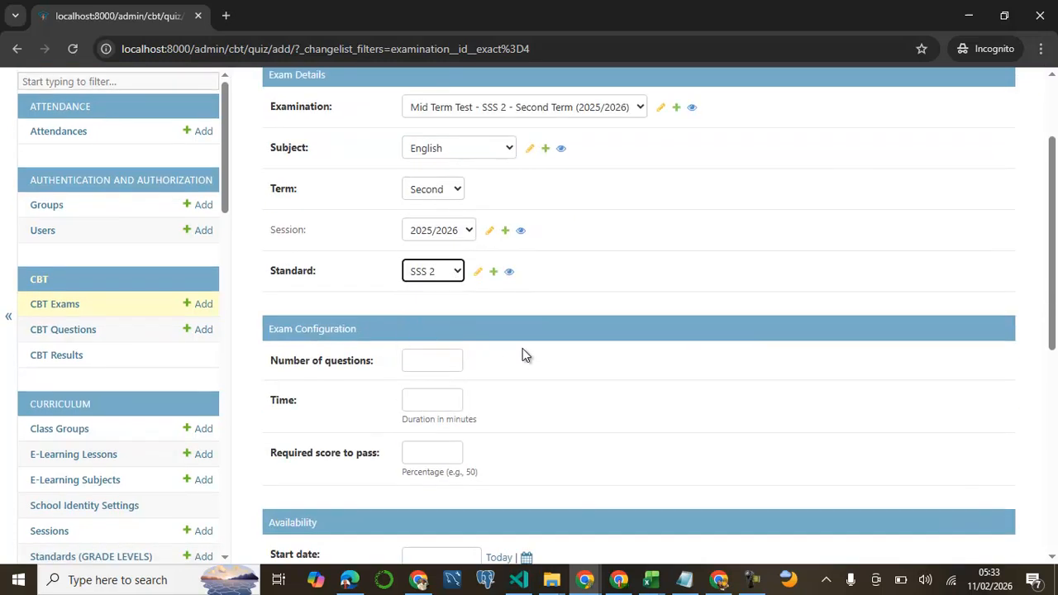
scroll(523, 356, up, 2)
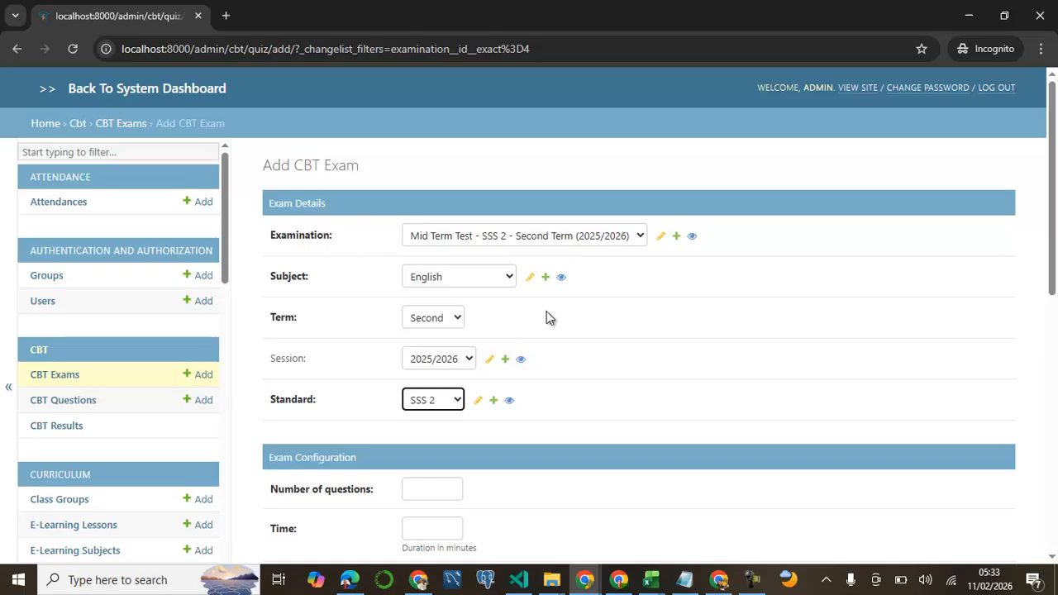
scroll(546, 315, down, 4)
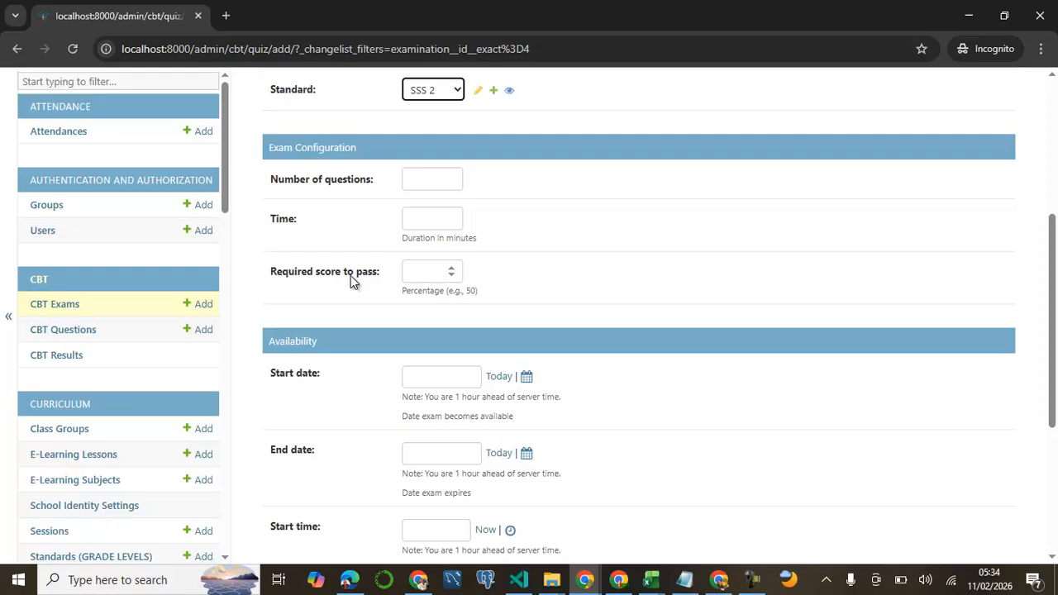
Step: Set the CBT exam's number of questions to 4 and its duration to 1 minute
click(427, 179)
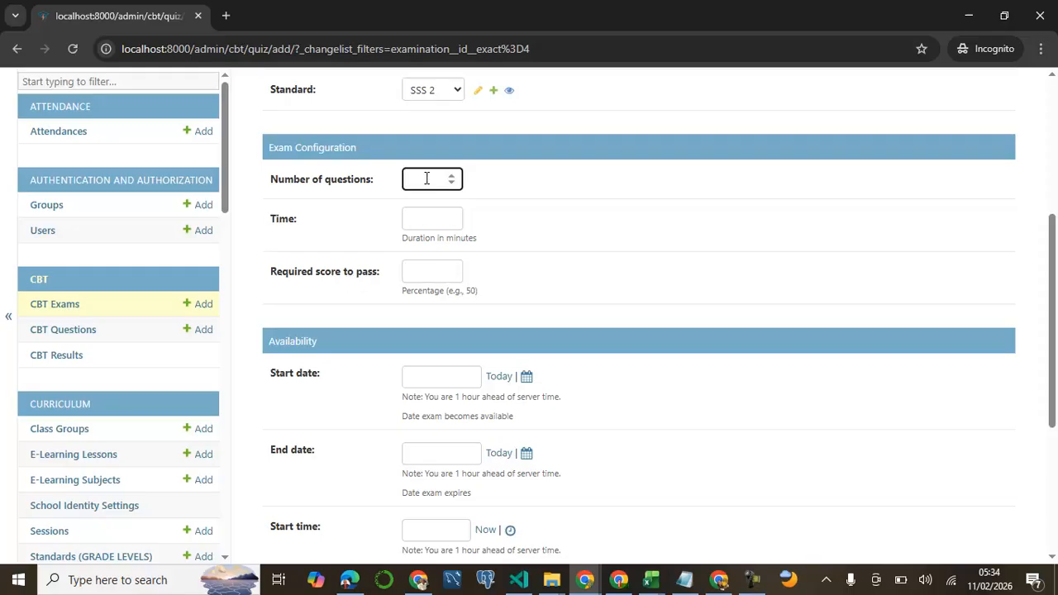
text(4)
click(425, 222)
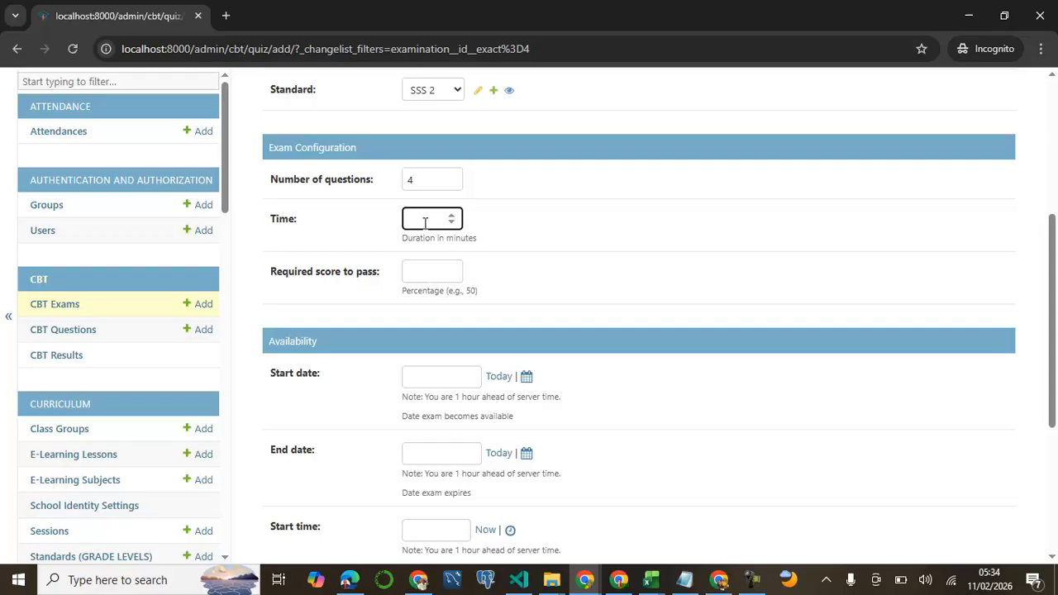
drag(480, 245, 401, 246)
click(411, 219)
Step: Set the exam's required score to pass to 50 percent
click(419, 271)
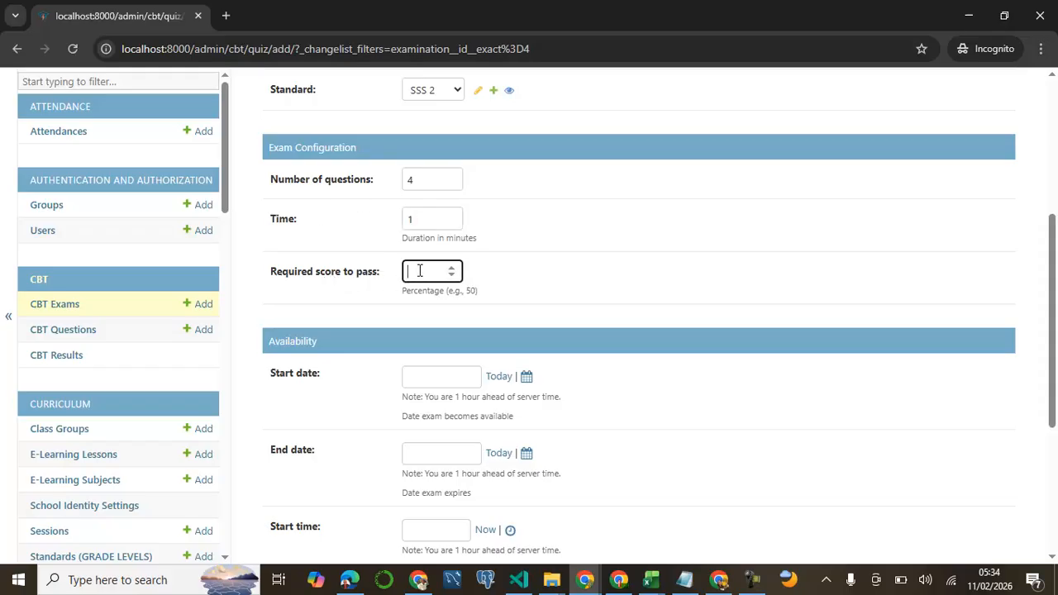
text(50)
drag(477, 292, 402, 299)
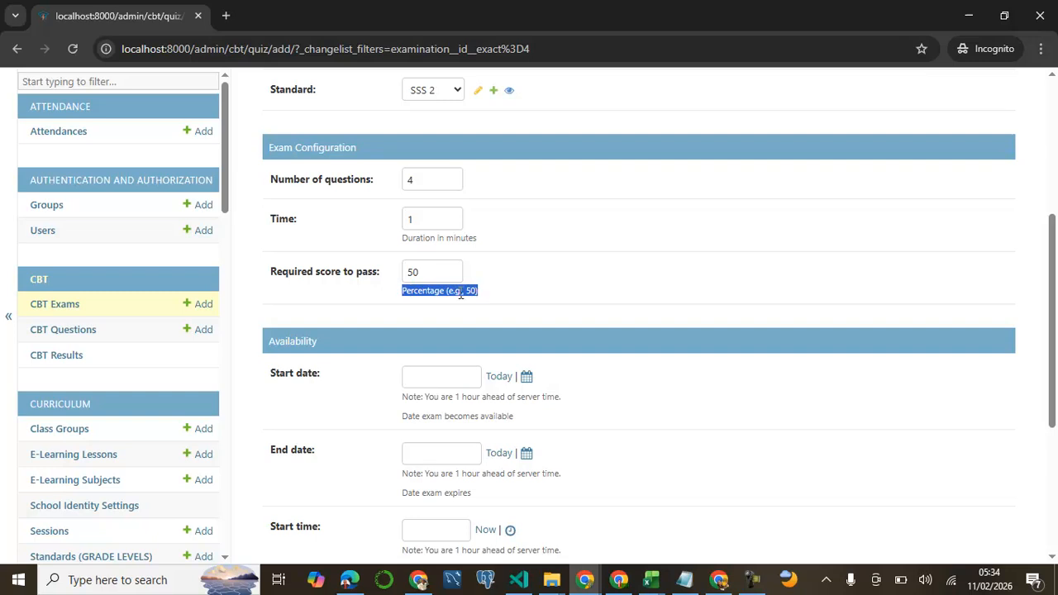
click(426, 274)
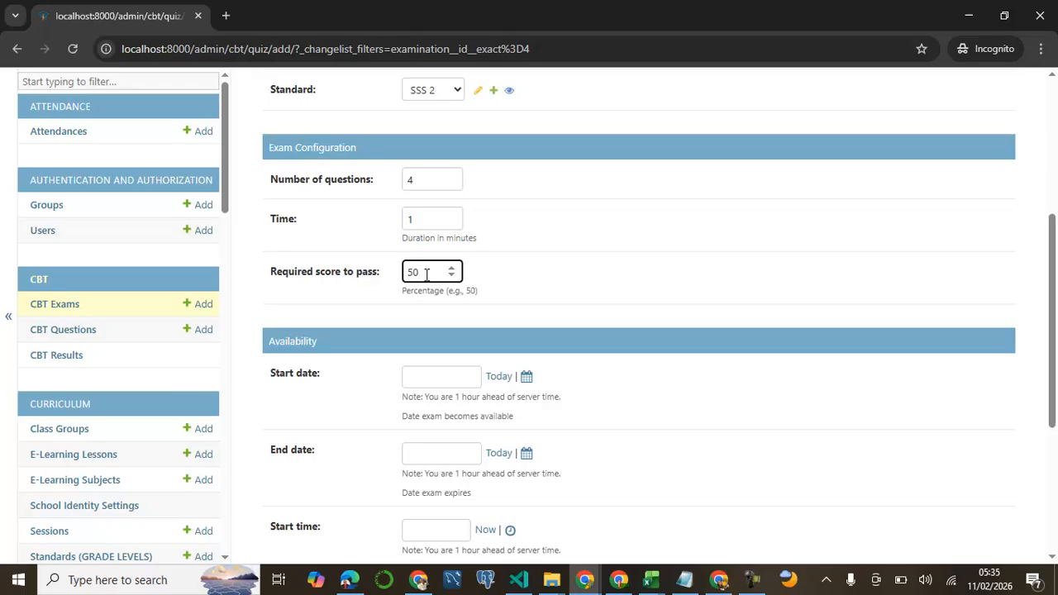
Step: Set both the start date and the end date of the exam's availability to 2026-02-13
scroll(426, 274, down, 3)
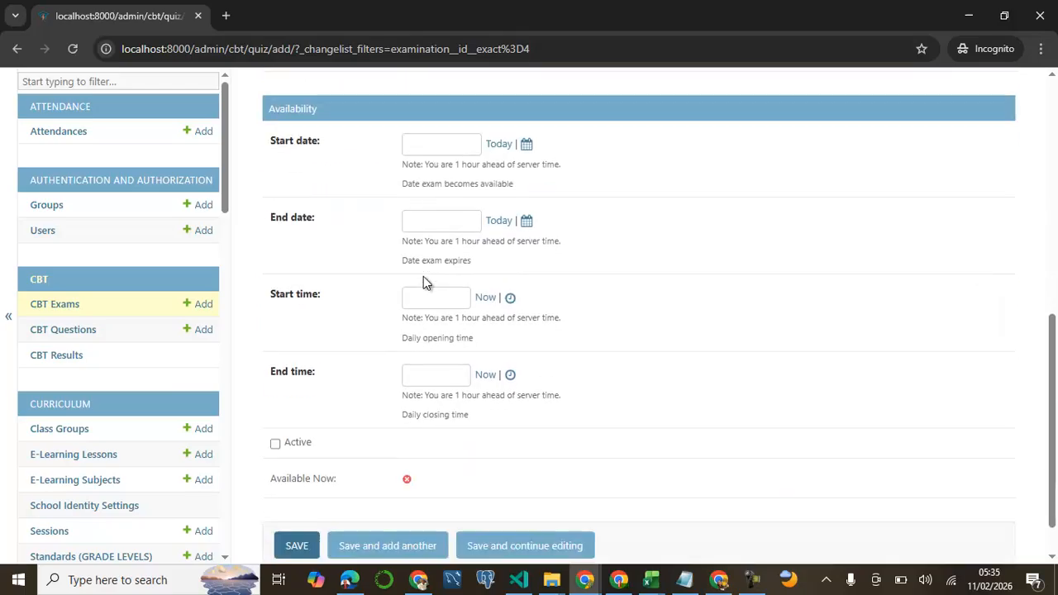
scroll(347, 285, up, 1)
scroll(347, 291, up, 1)
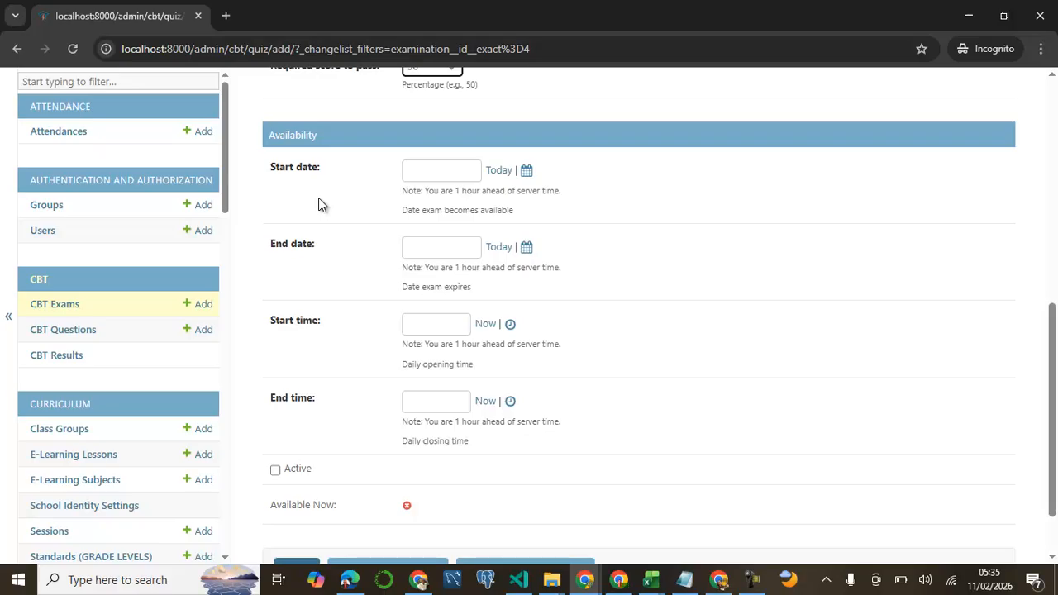
click(526, 171)
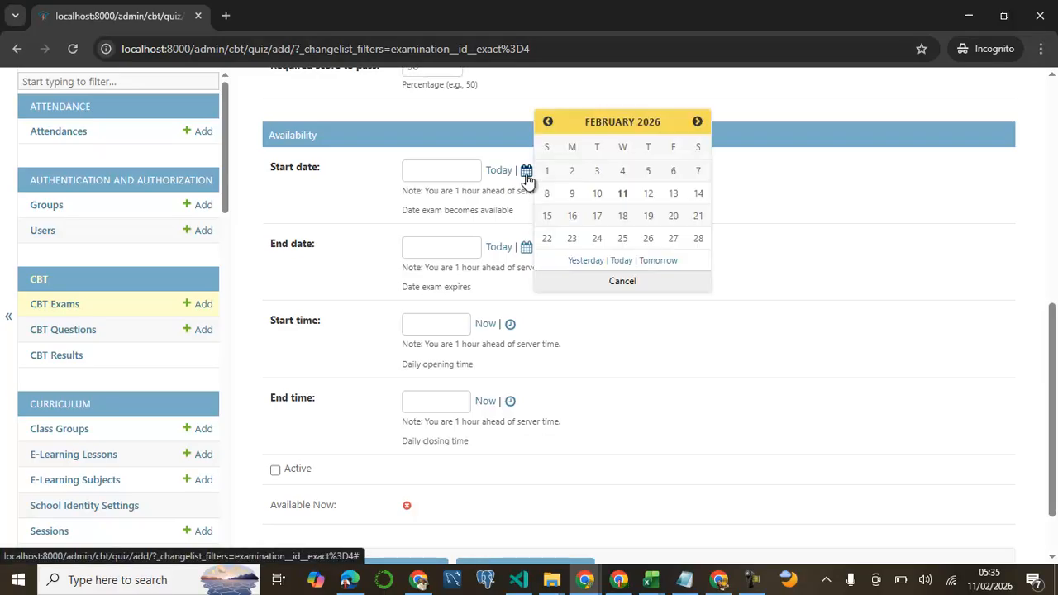
click(674, 197)
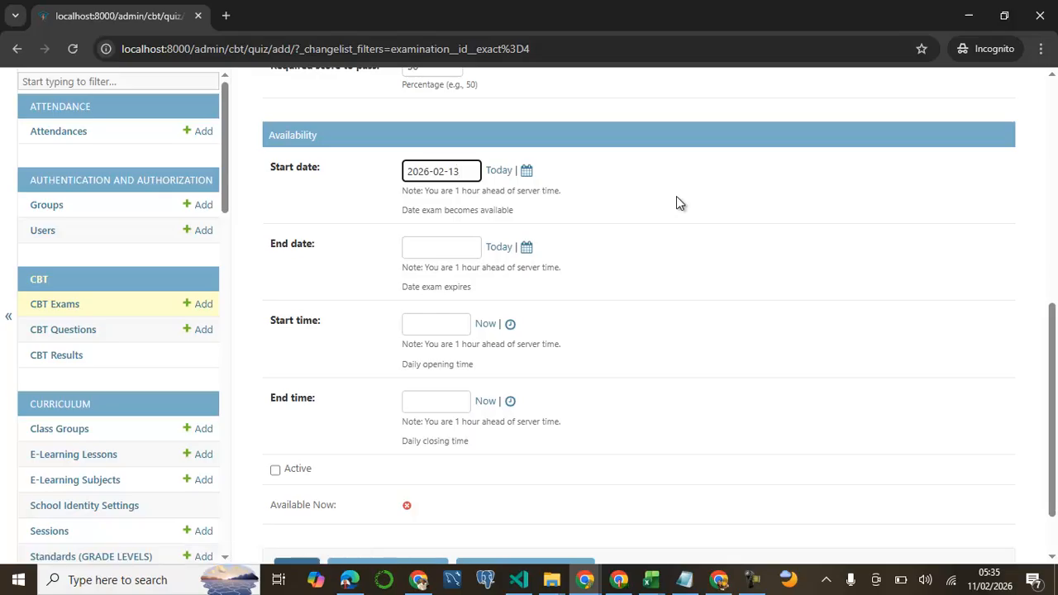
click(526, 248)
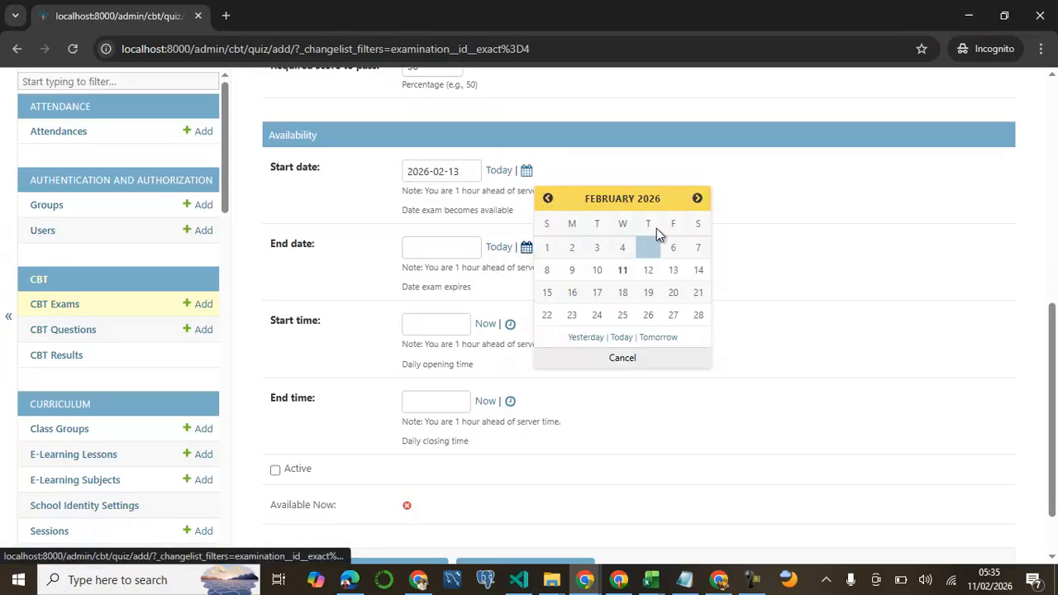
click(669, 270)
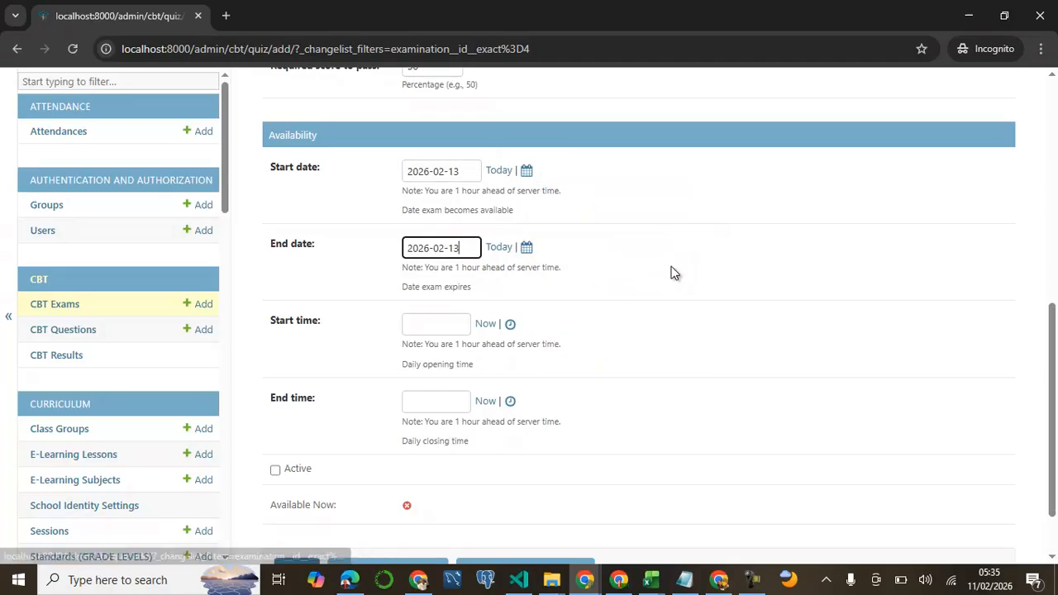
Step: Set the exam's daily start time to 08:00:00, adapting the 6 a.m. preset
scroll(578, 273, down, 2)
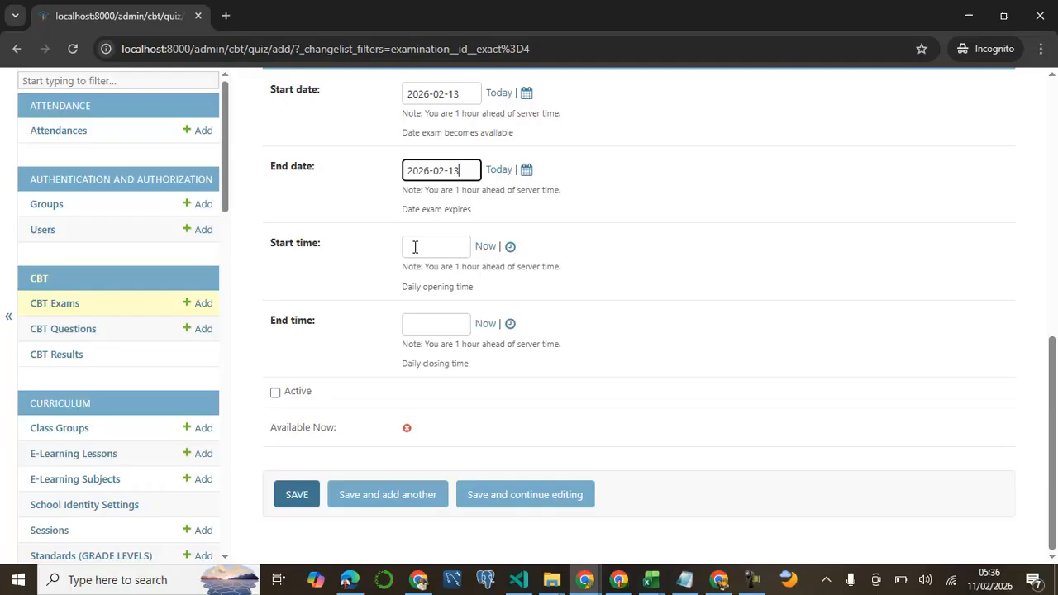
click(399, 329)
scroll(399, 329, up, 1)
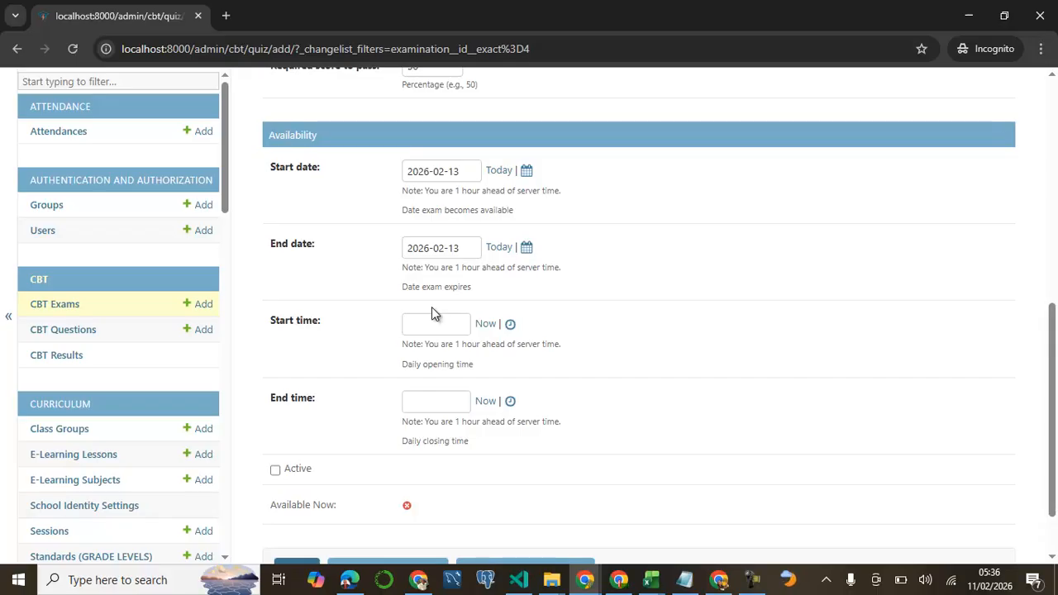
click(510, 326)
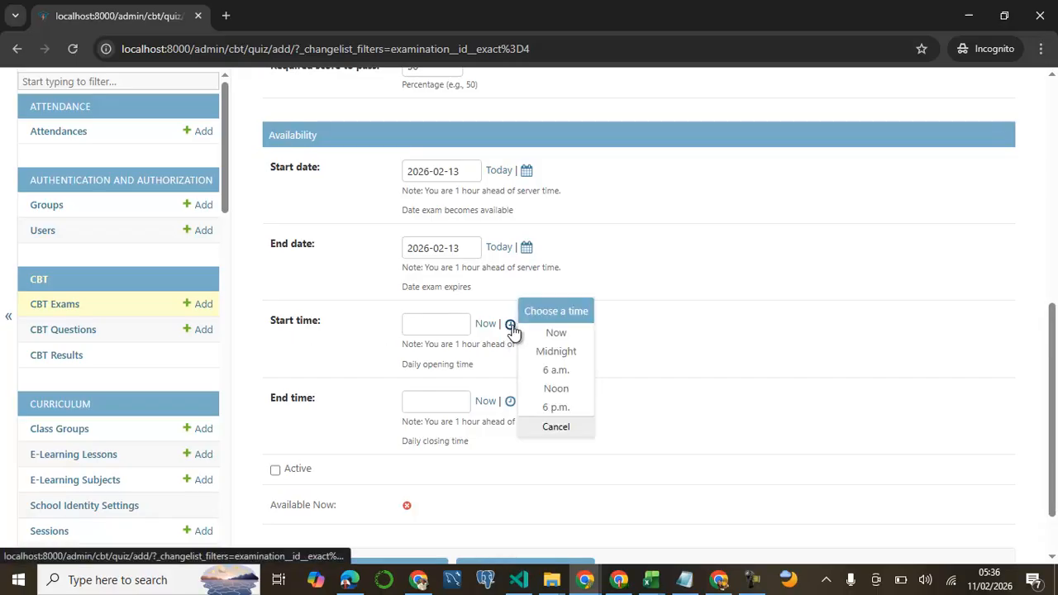
click(554, 372)
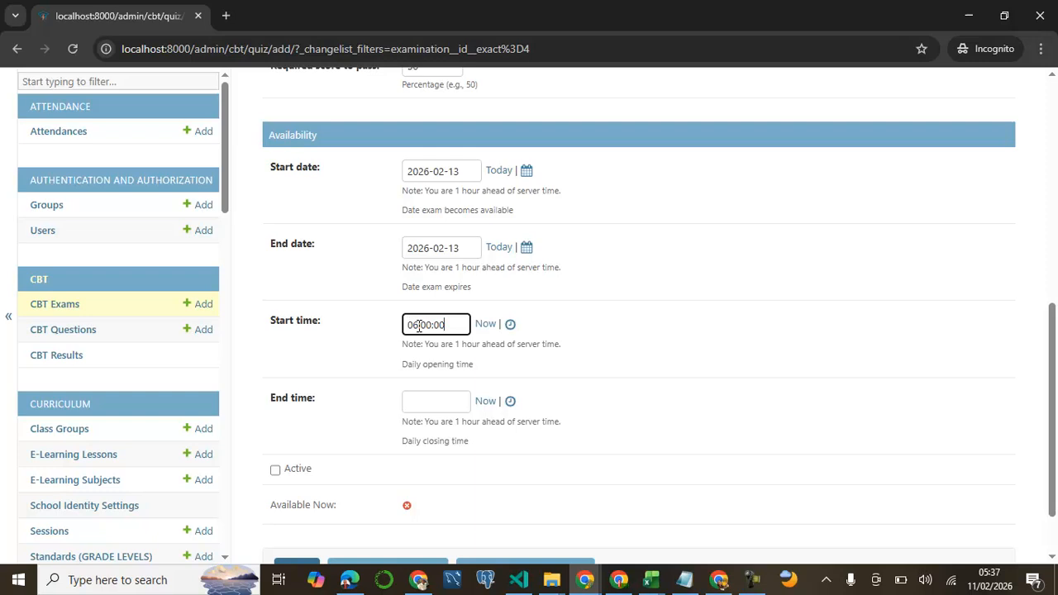
key(BackSpace)
text(8)
Step: Set the exam's daily end time to 14:00:00, adapting the 6 p.m. preset, and save the exam while keeping it open for editing
click(510, 402)
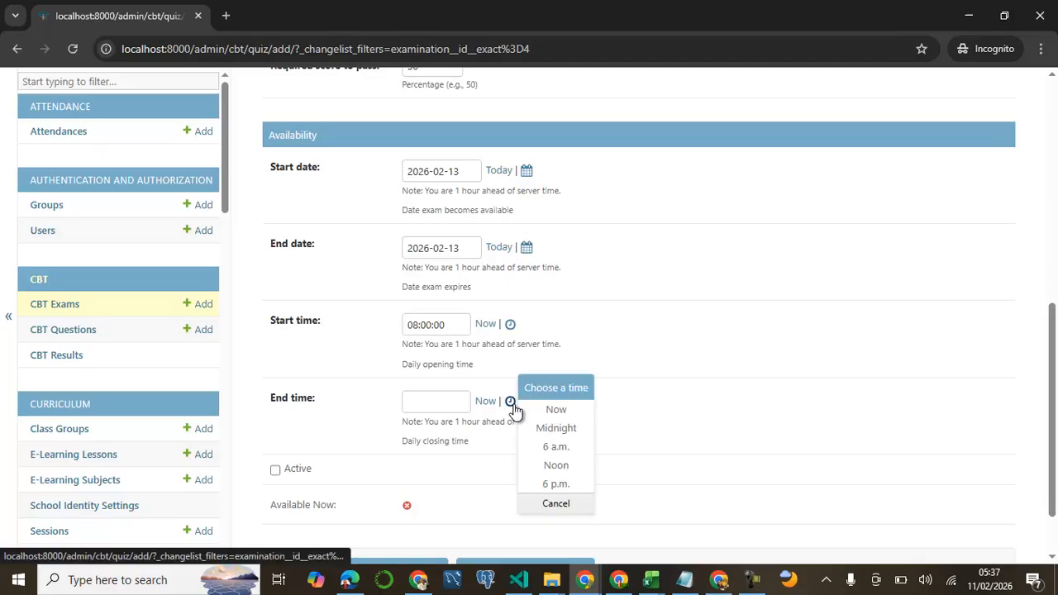
click(558, 486)
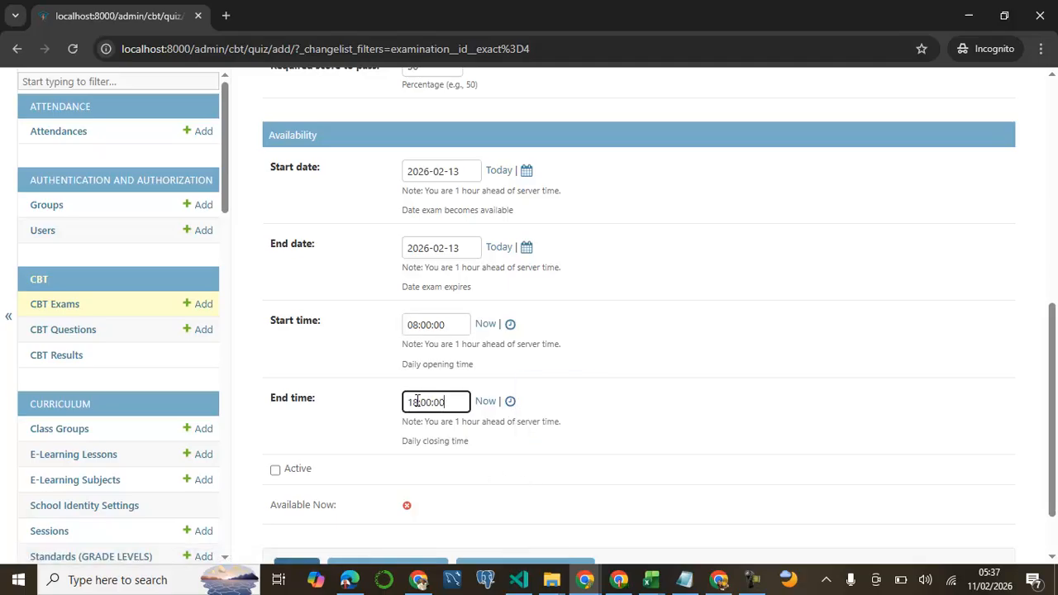
click(418, 402)
key(BackSpace)
text(4)
scroll(643, 353, down, 1)
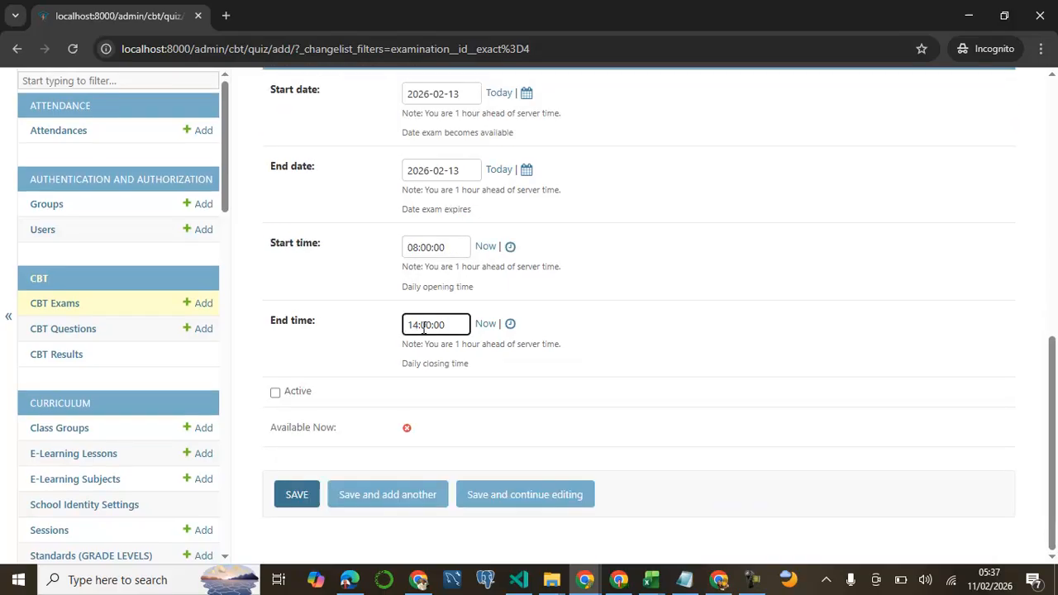
scroll(432, 264, up, 2)
scroll(432, 260, down, 2)
key(Return)
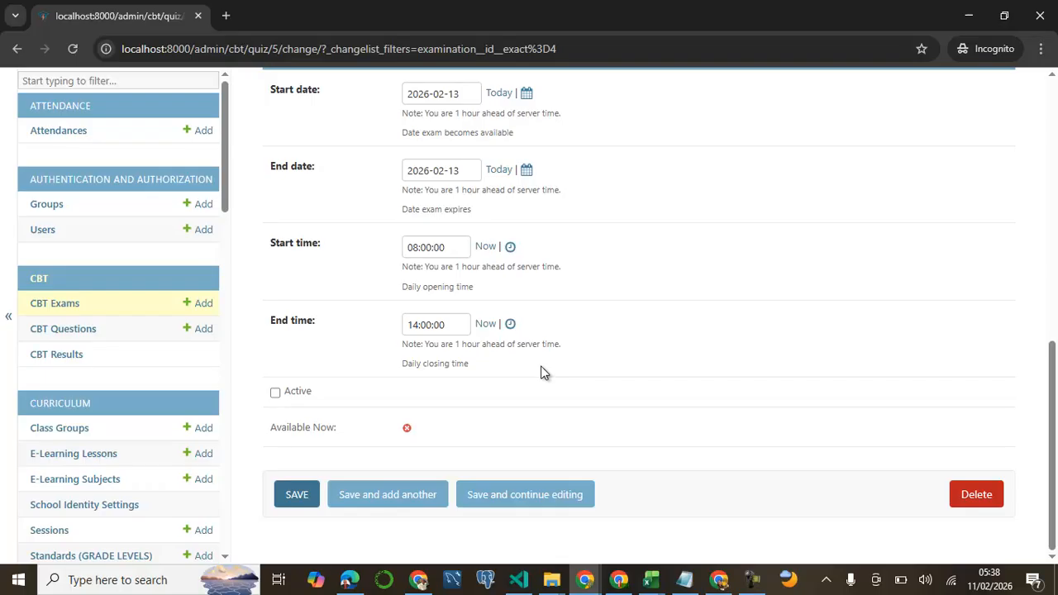
Step: Mark the English CBT exam as active, check its configuration and availability, and save it
click(276, 394)
click(275, 394)
scroll(491, 298, up, 2)
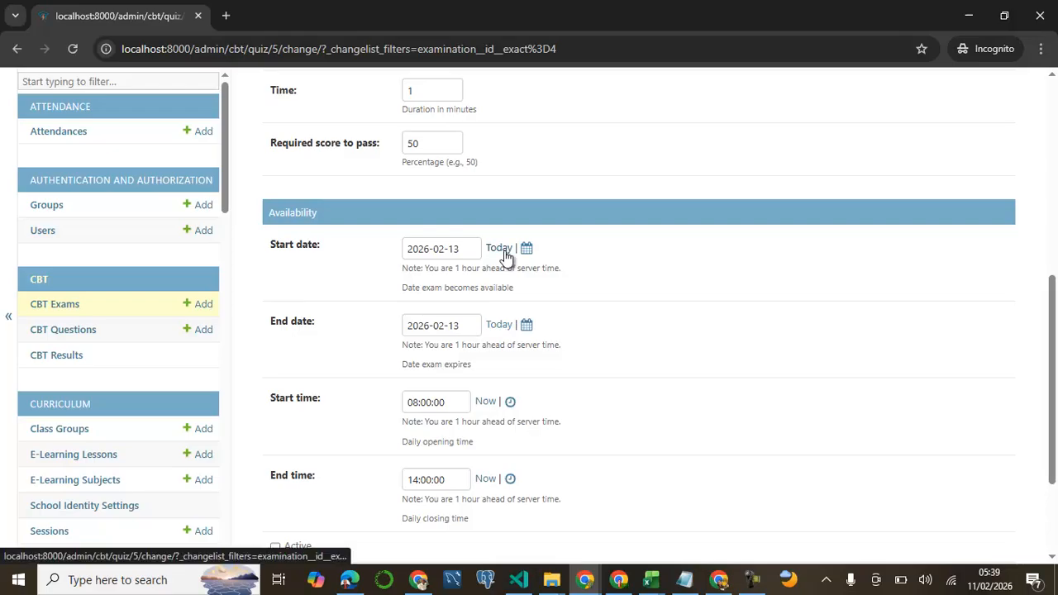
scroll(506, 256, down, 2)
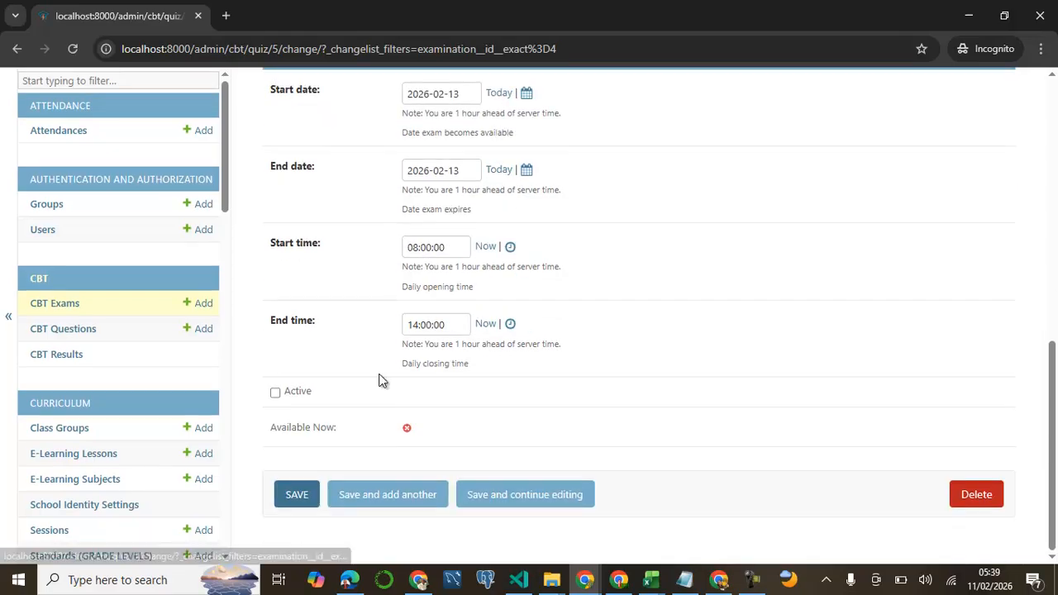
click(275, 393)
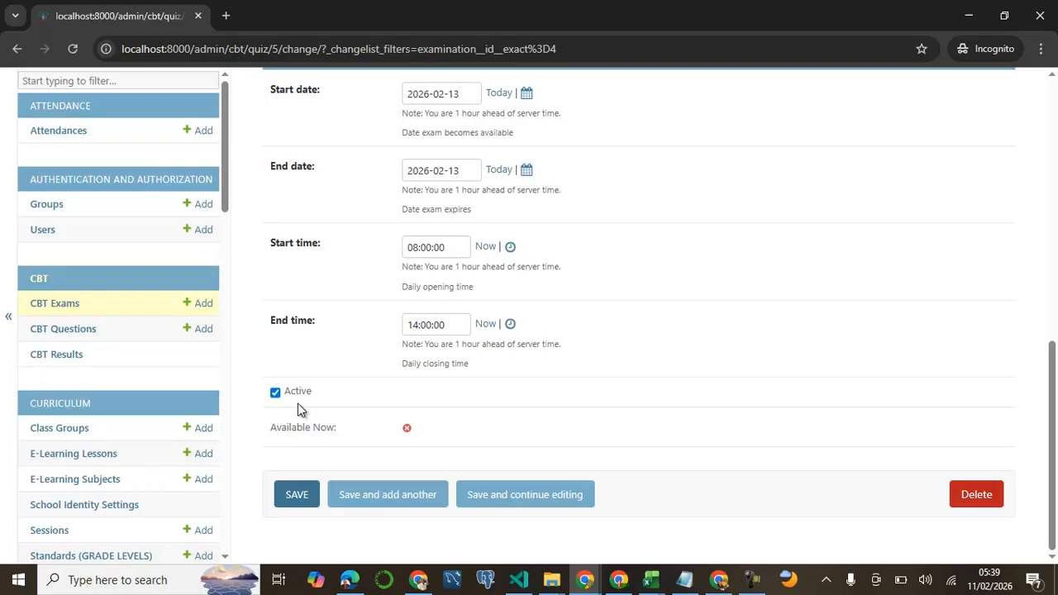
scroll(267, 385, up, 3)
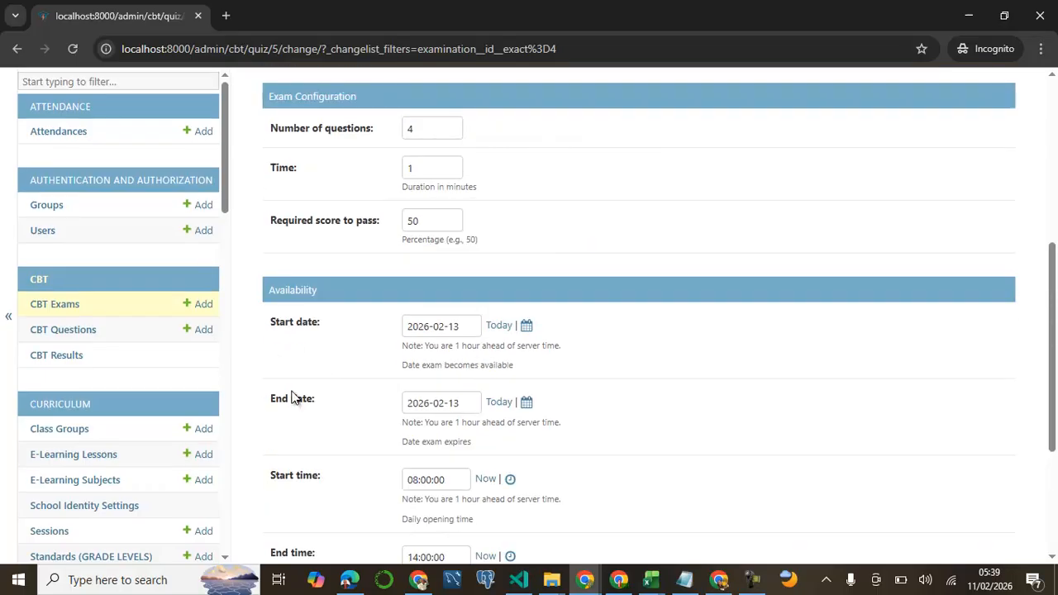
scroll(392, 408, down, 2)
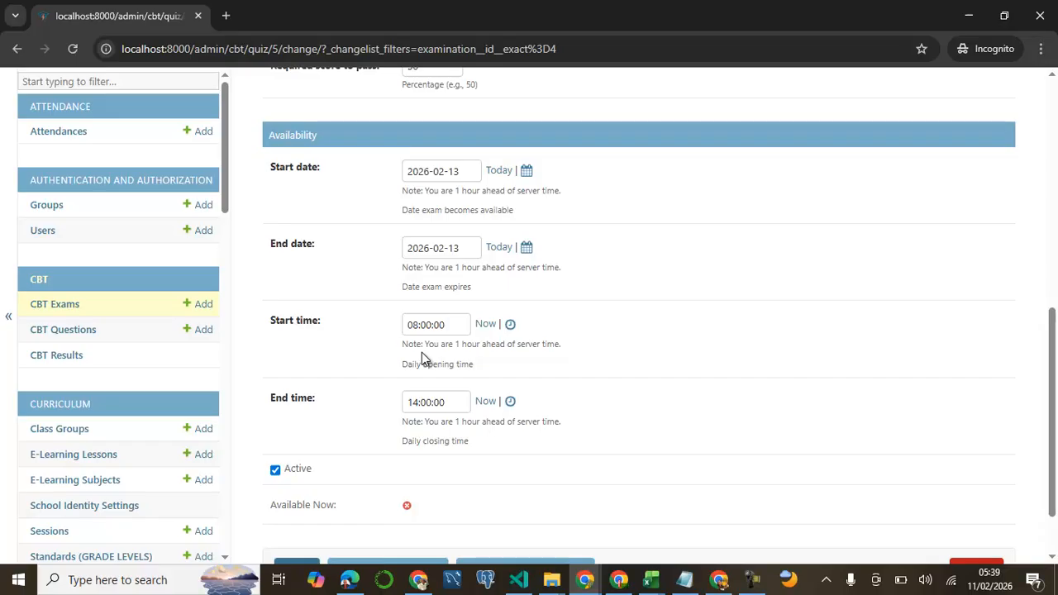
scroll(422, 357, down, 2)
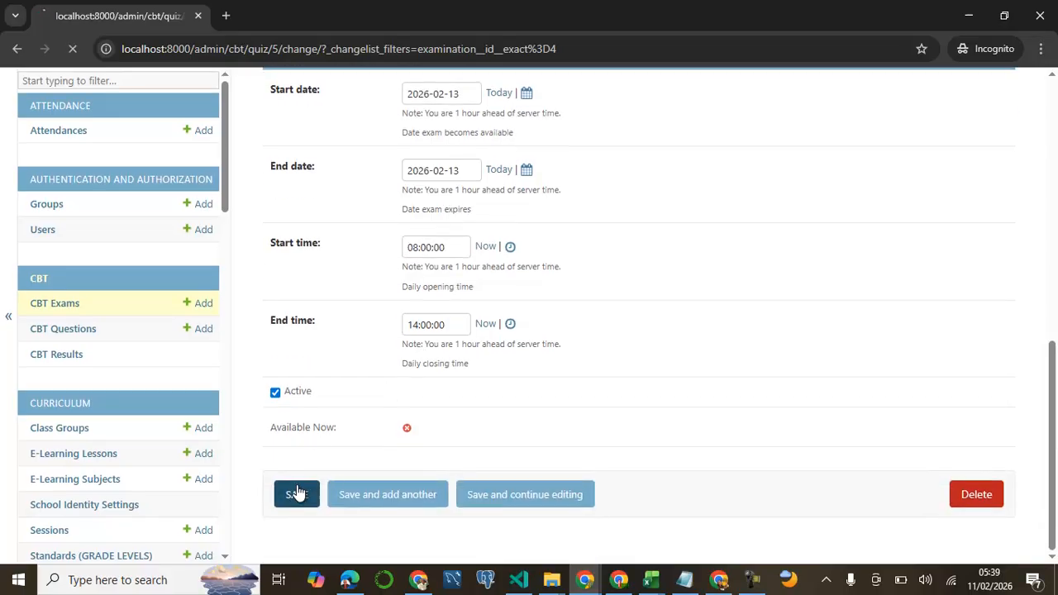
click(294, 494)
Step: Examine the saved exam's row in the CBT exam list, including its dates, times, availability and active status
drag(345, 381, 626, 397)
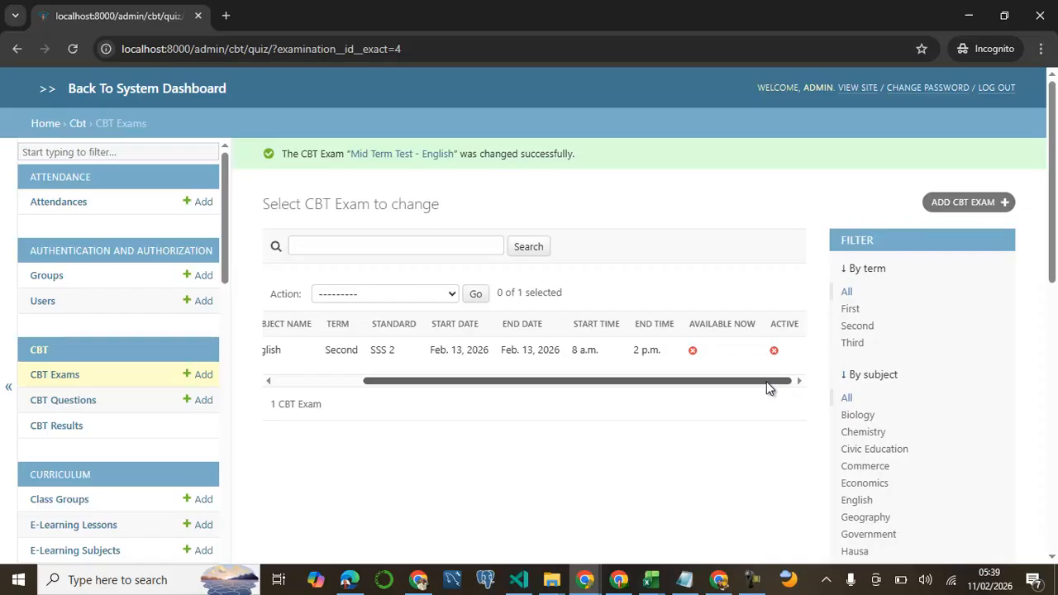
drag(767, 382, 734, 382)
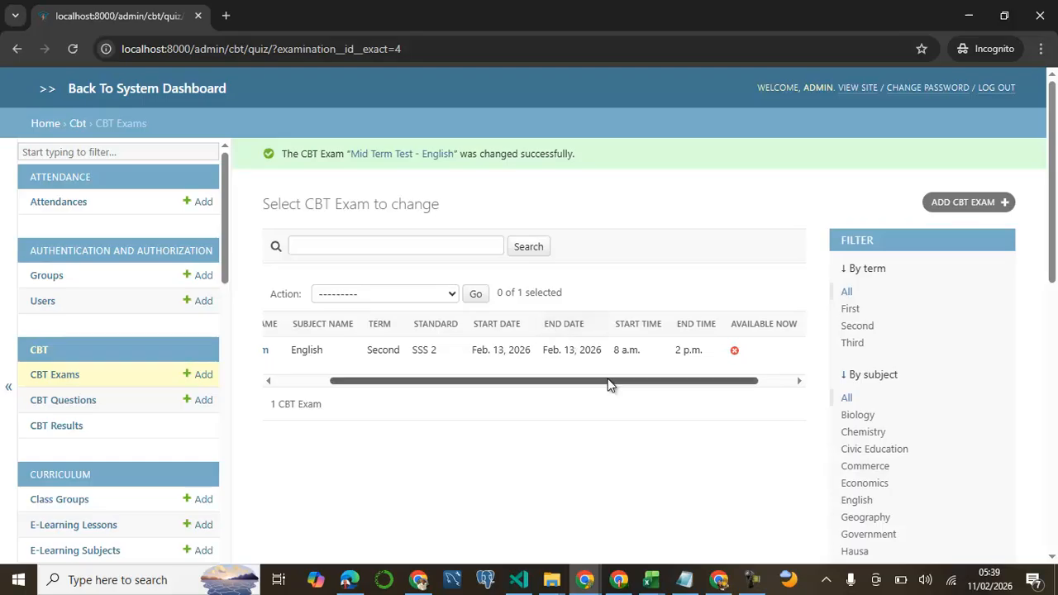
drag(609, 383, 666, 385)
triple_click(592, 351)
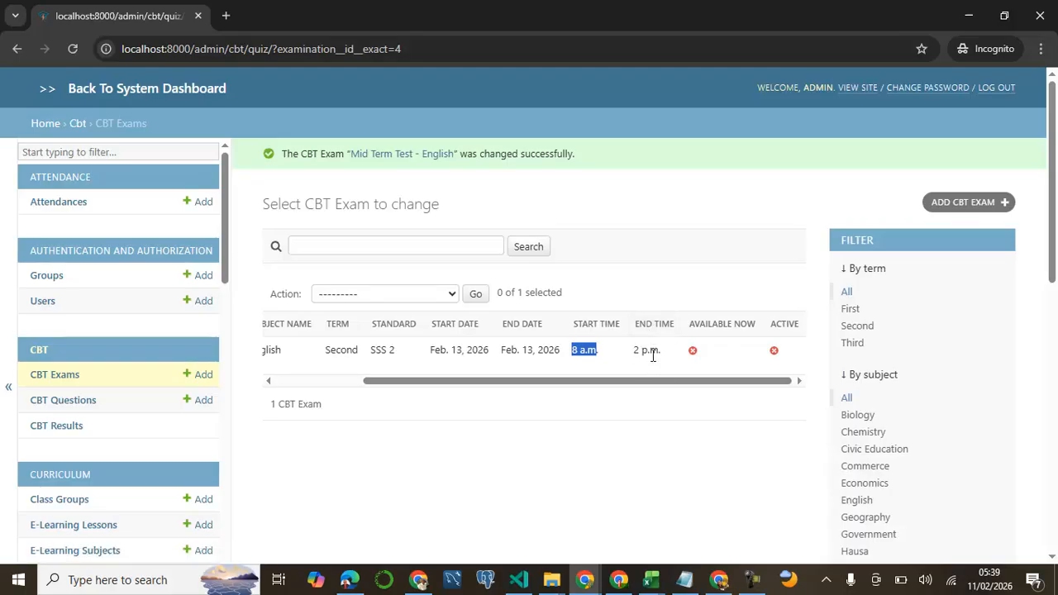
scroll(606, 386, left, 5)
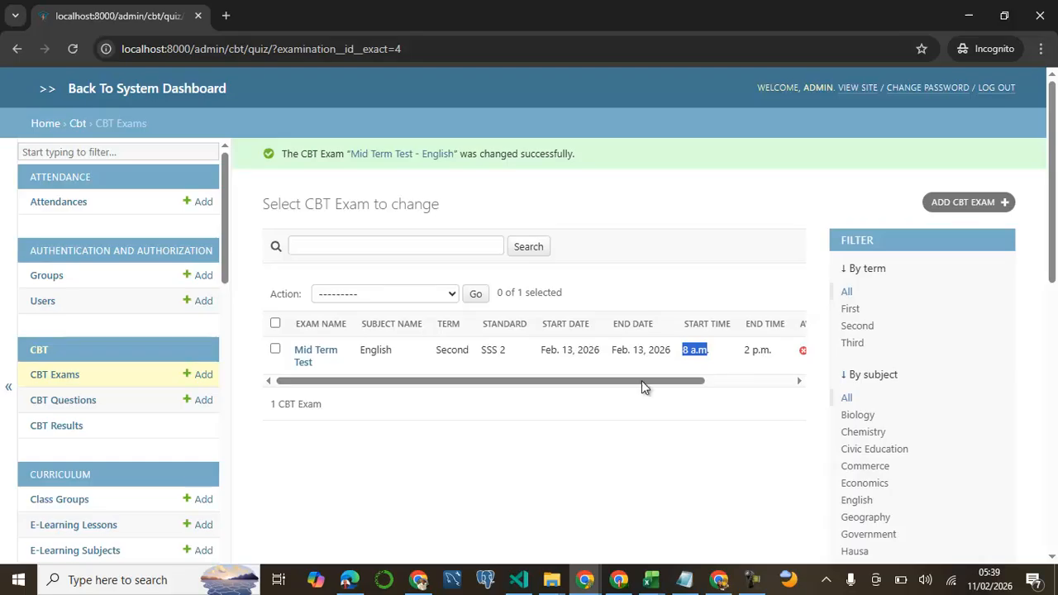
drag(623, 384, 488, 397)
scroll(321, 273, down, 1)
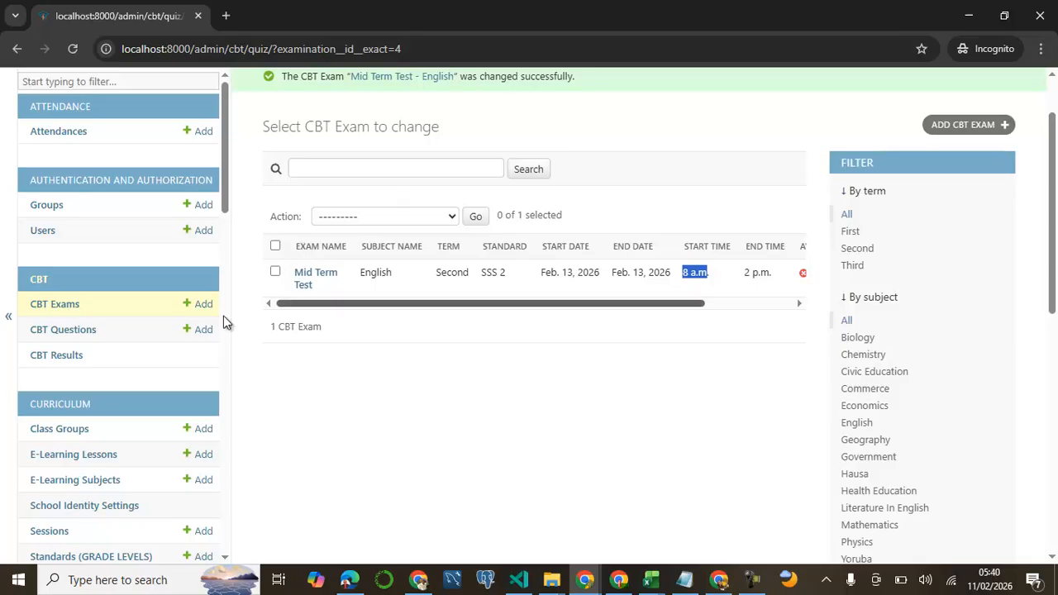
Step: Look at the import form for CBT questions and open the form for adding a new CBT question
click(70, 334)
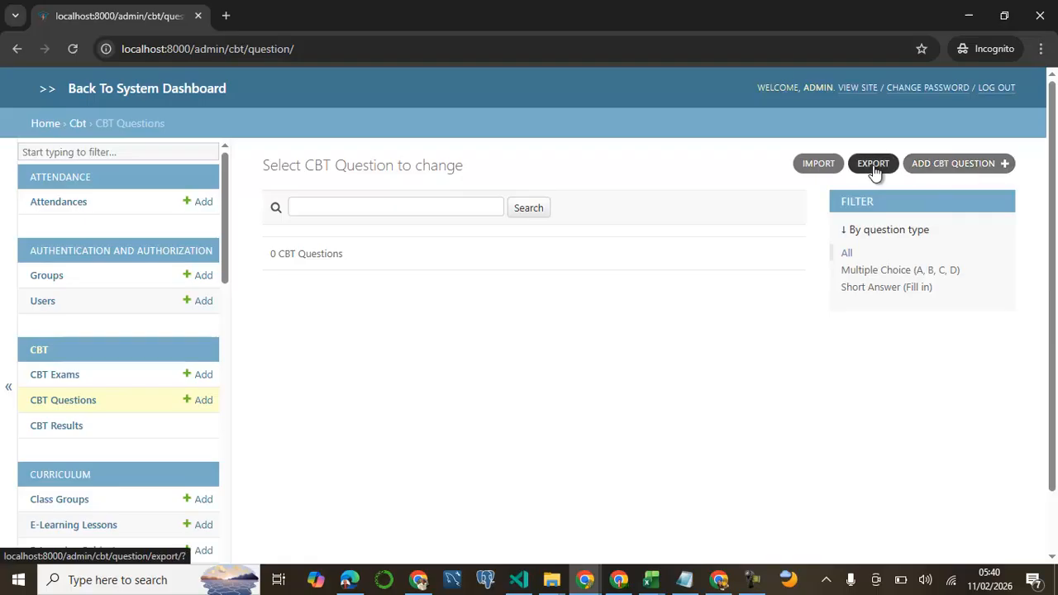
click(819, 169)
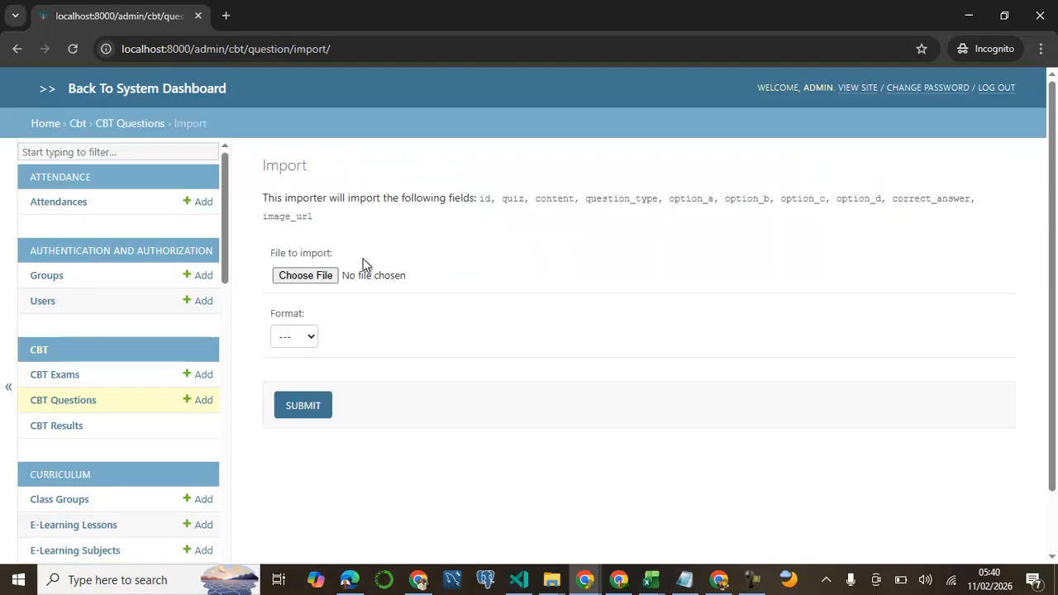
scroll(293, 235, down, 1)
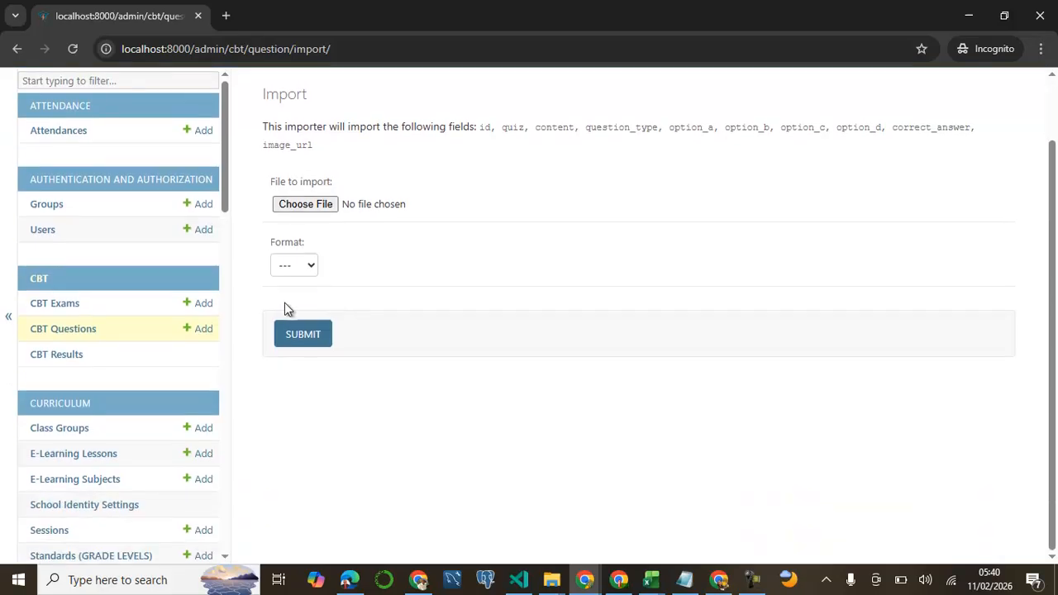
click(76, 330)
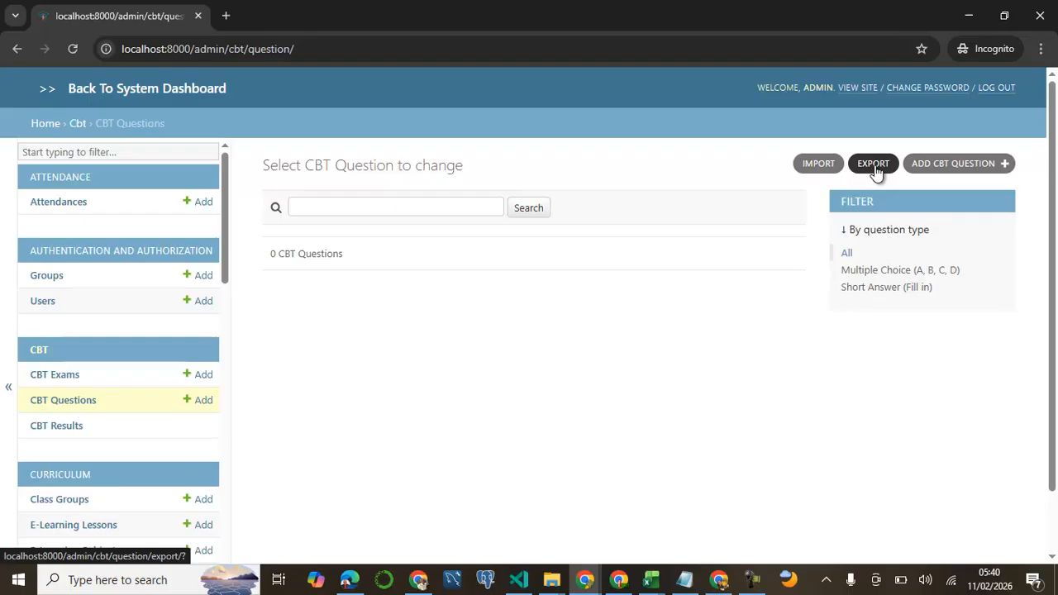
click(930, 171)
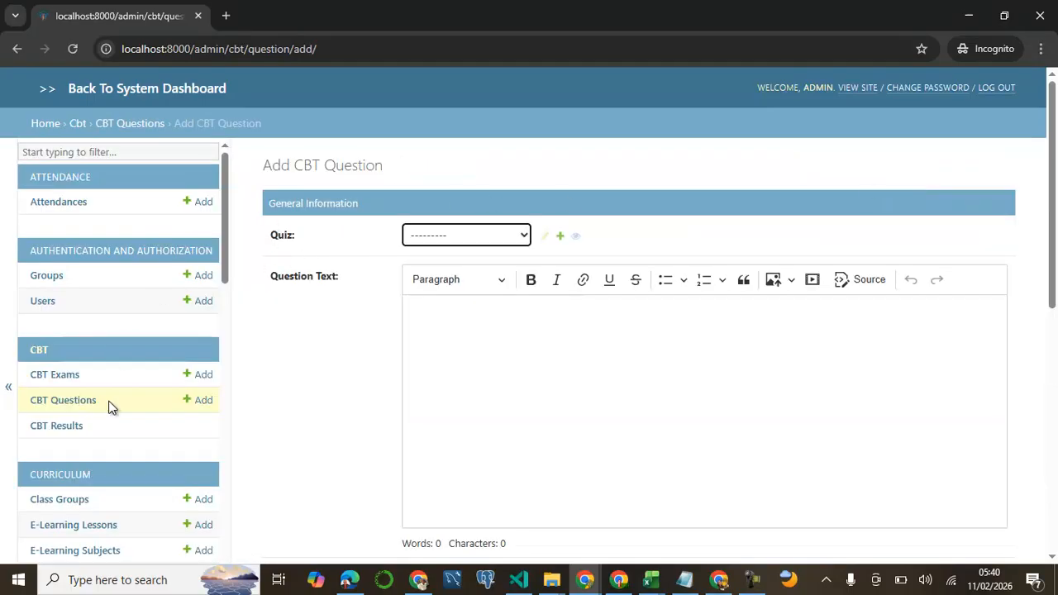
Step: Assign the new CBT question to the Mid Term Test - English quiz
click(516, 238)
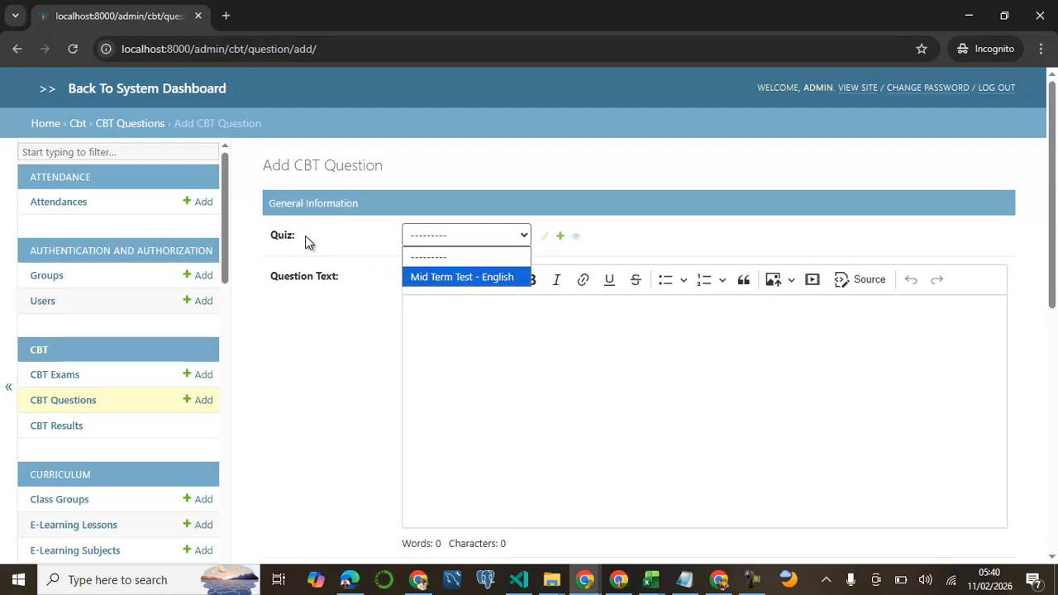
drag(302, 242, 270, 240)
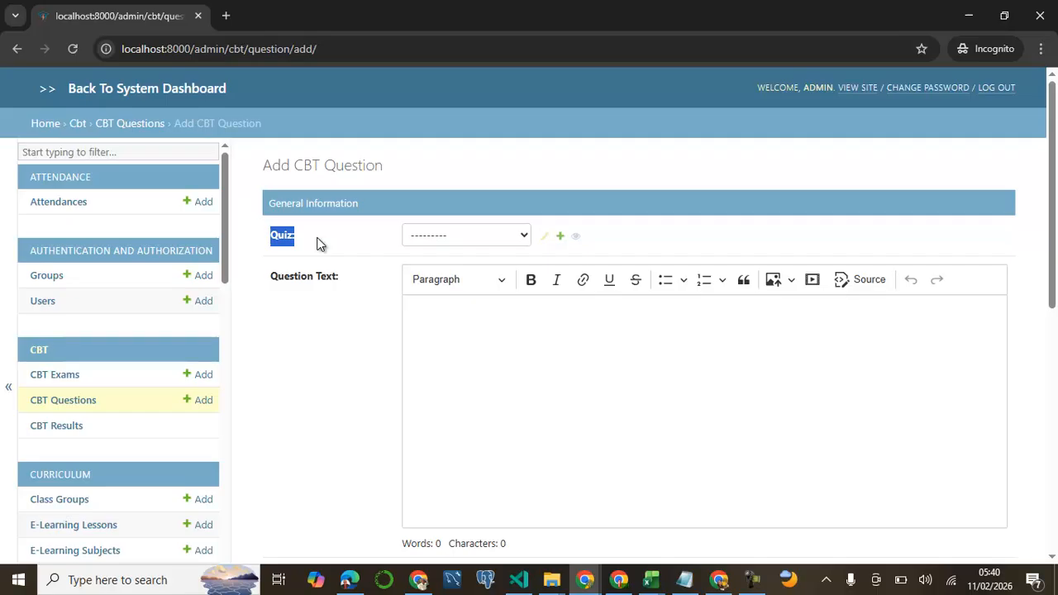
click(477, 239)
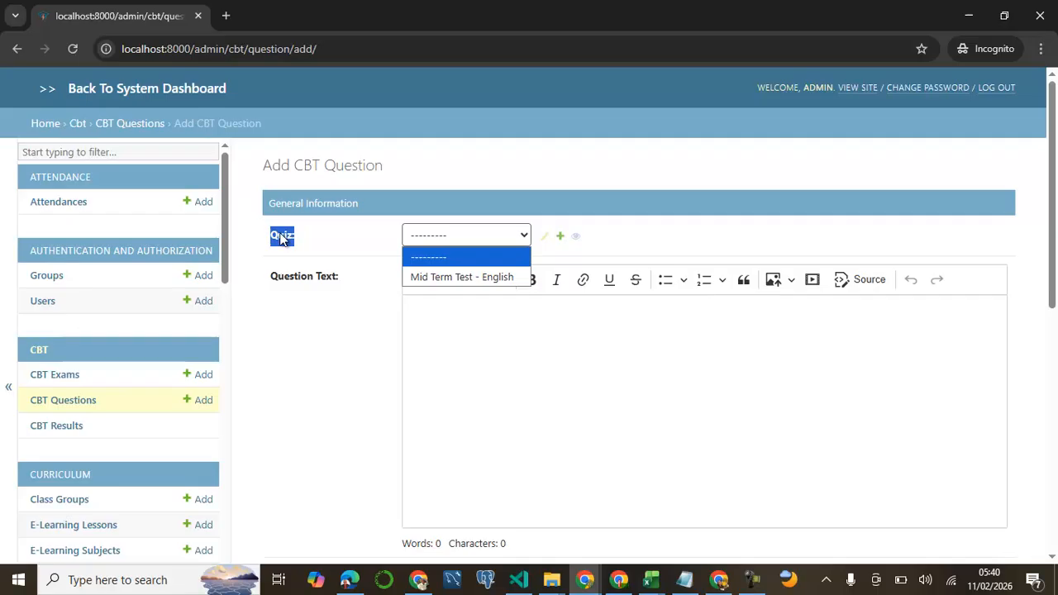
click(478, 279)
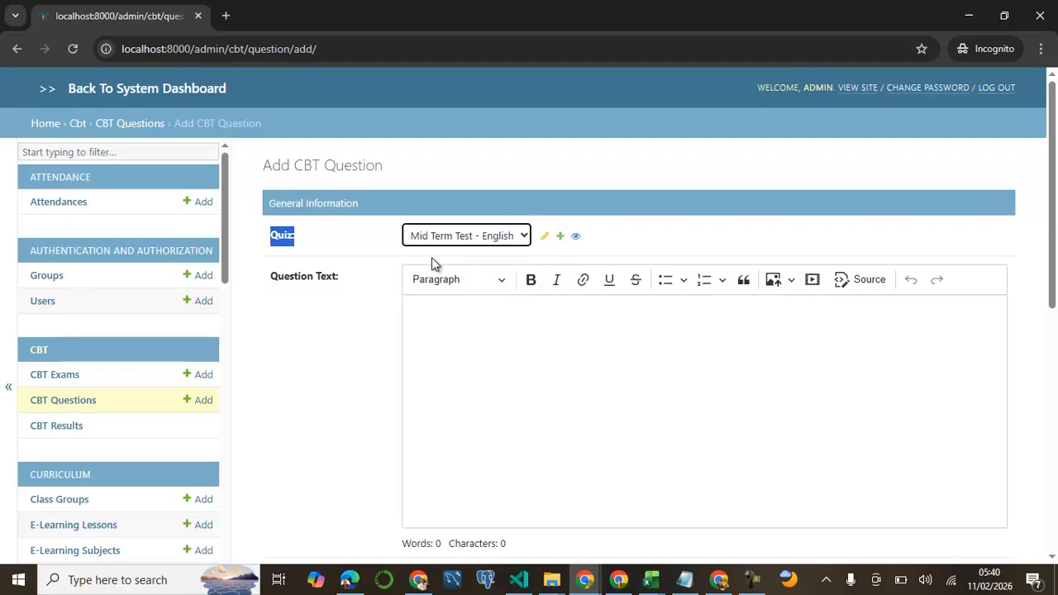
Step: Copy "Choose the option that best completes the sentence: If she ______ harder, she would have passed the examination." from Notepad into the question text
scroll(302, 295, down, 1)
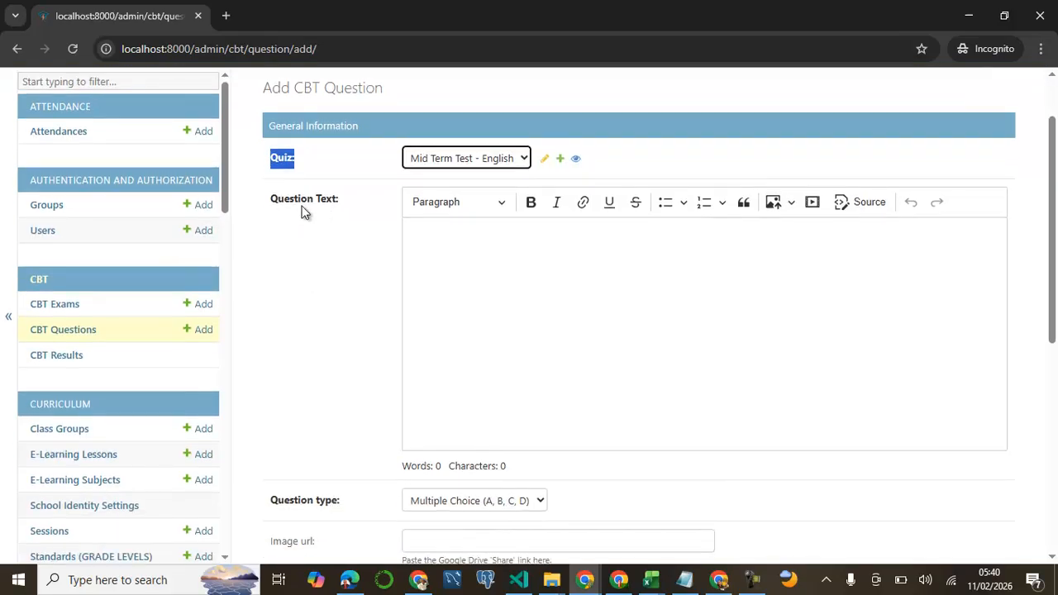
click(452, 255)
scroll(452, 258, up, 1)
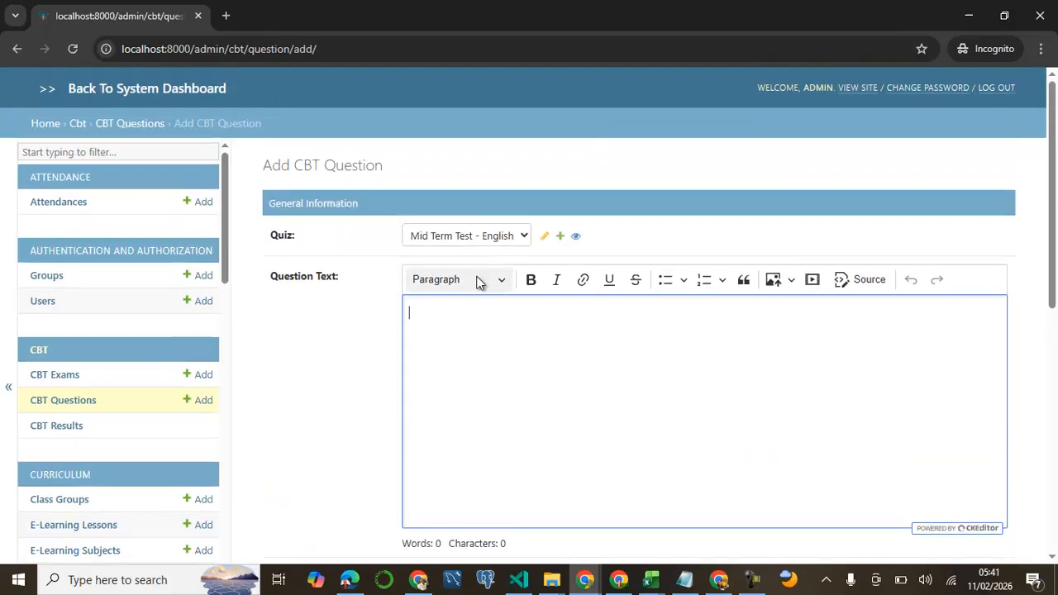
scroll(480, 313, down, 2)
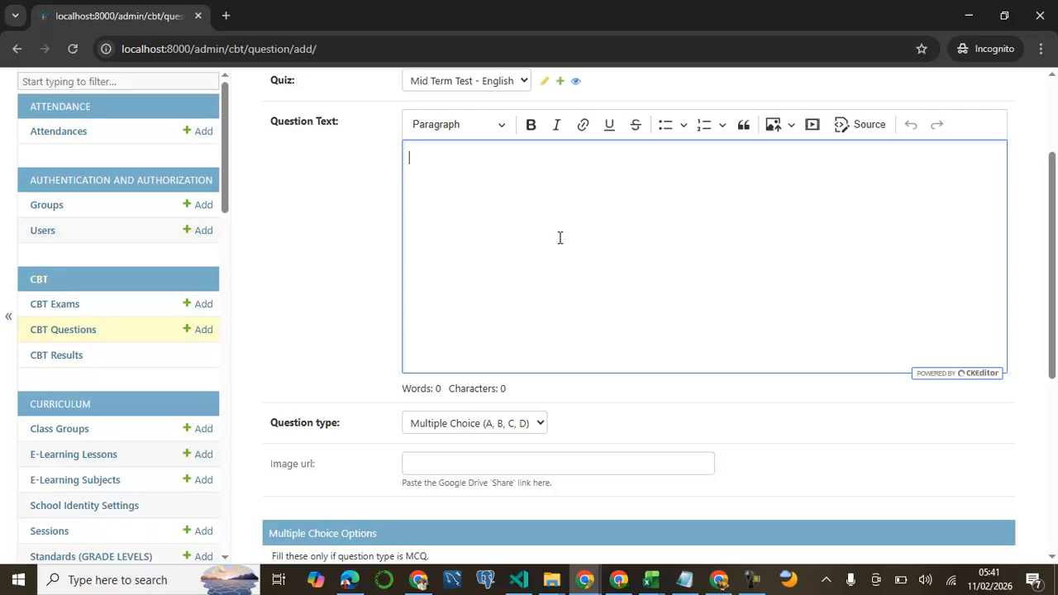
click(684, 580)
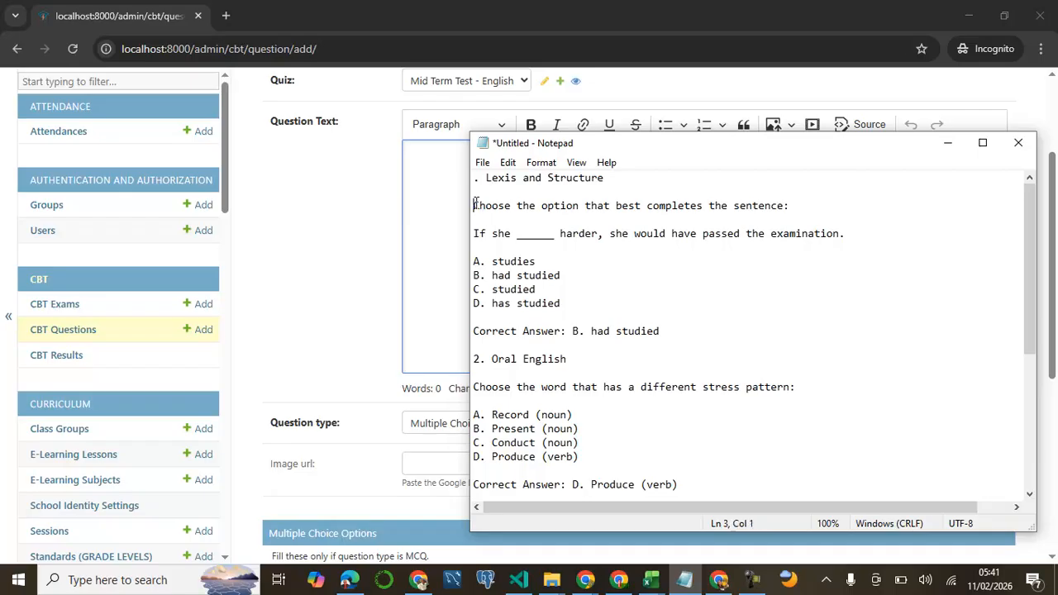
drag(474, 205, 697, 247)
click(438, 165)
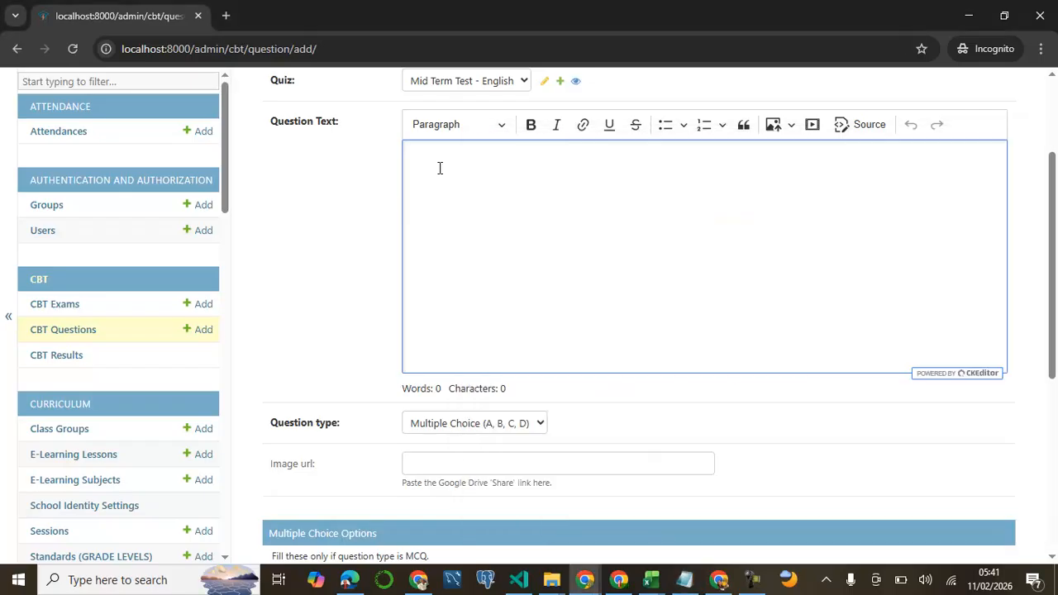
text(Choose the option that best completes the sentence:\nIf she _____ harder, she would have passed the examination.)
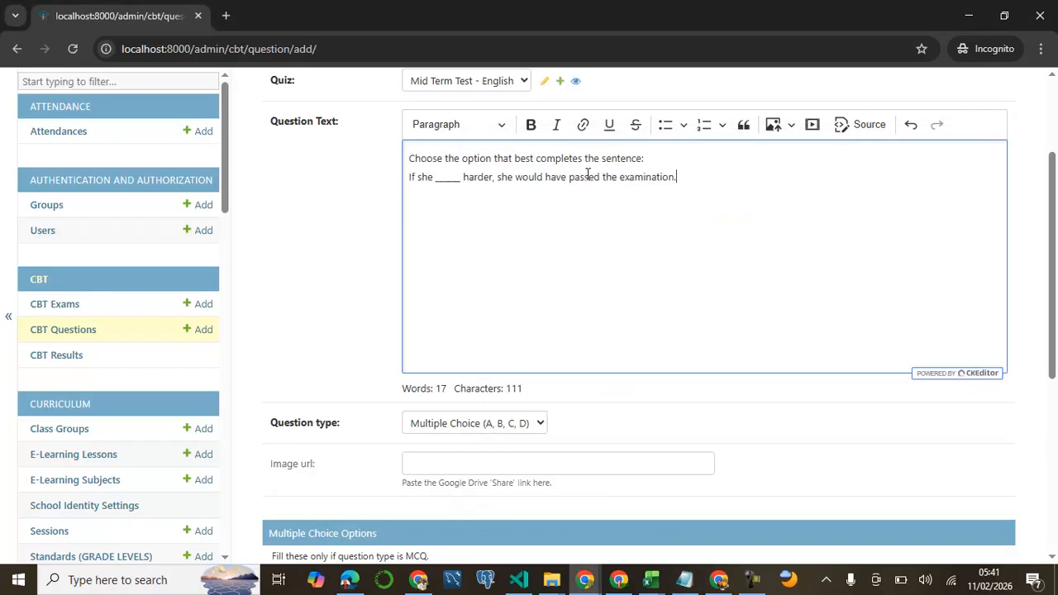
Step: Check the available question types and the optional image URL field, and choose Multiple Choice (A, B, C, D) as the question type
scroll(620, 203, down, 2)
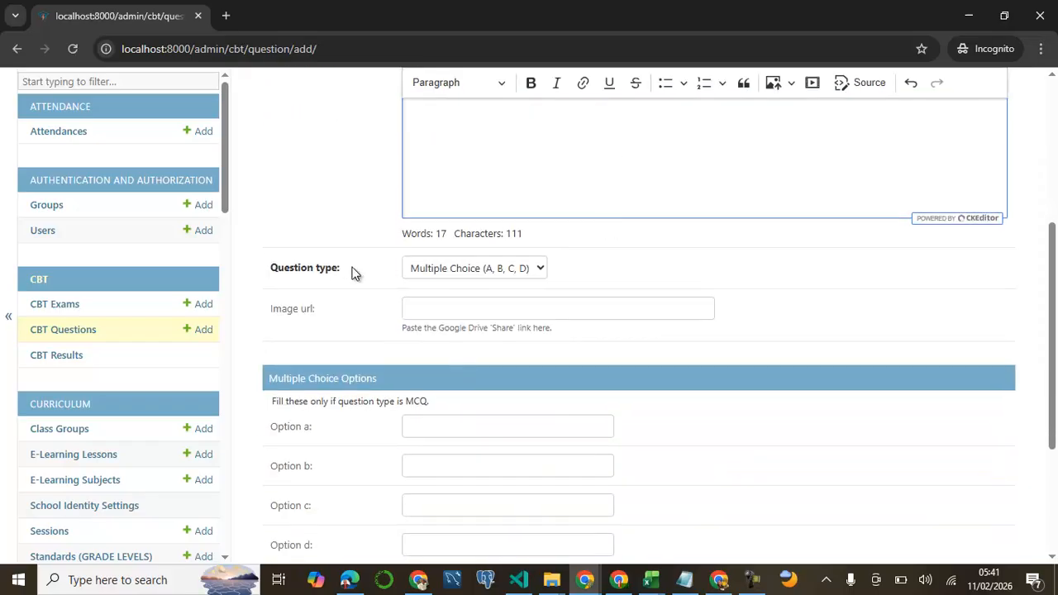
click(539, 277)
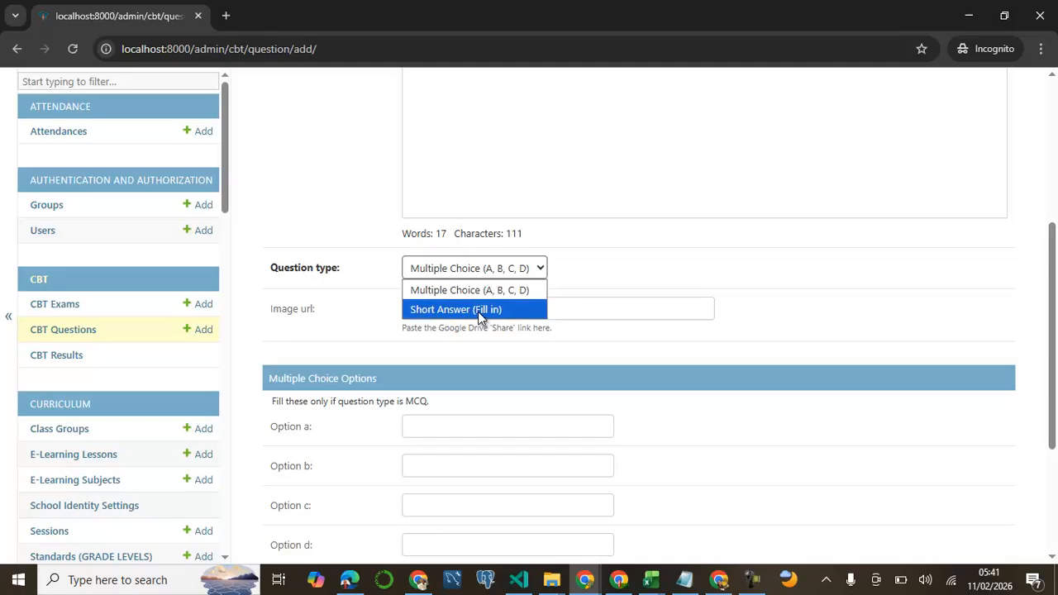
click(518, 273)
scroll(462, 298, down, 1)
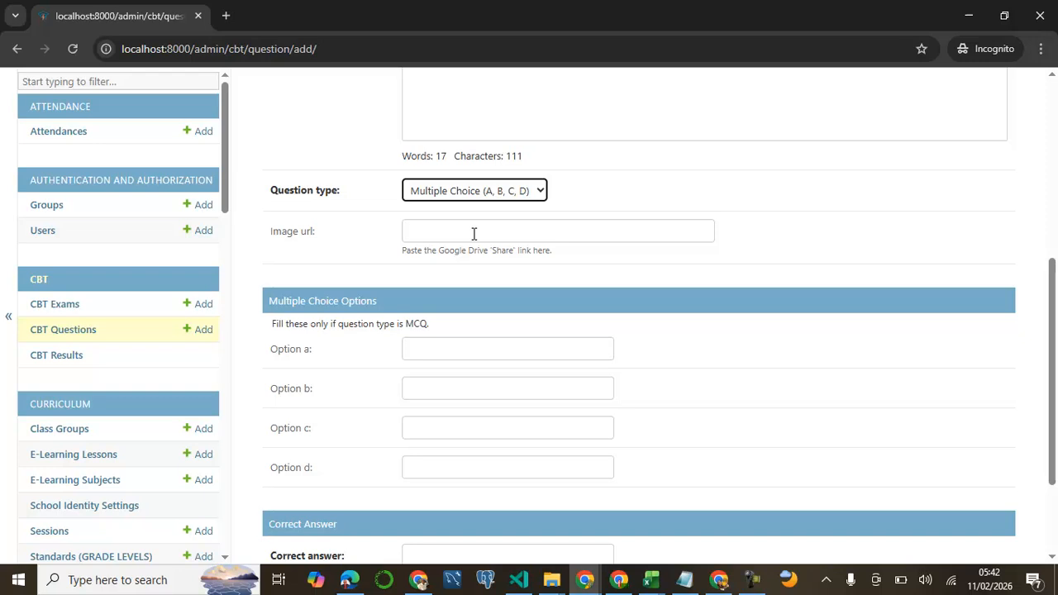
scroll(460, 244, up, 3)
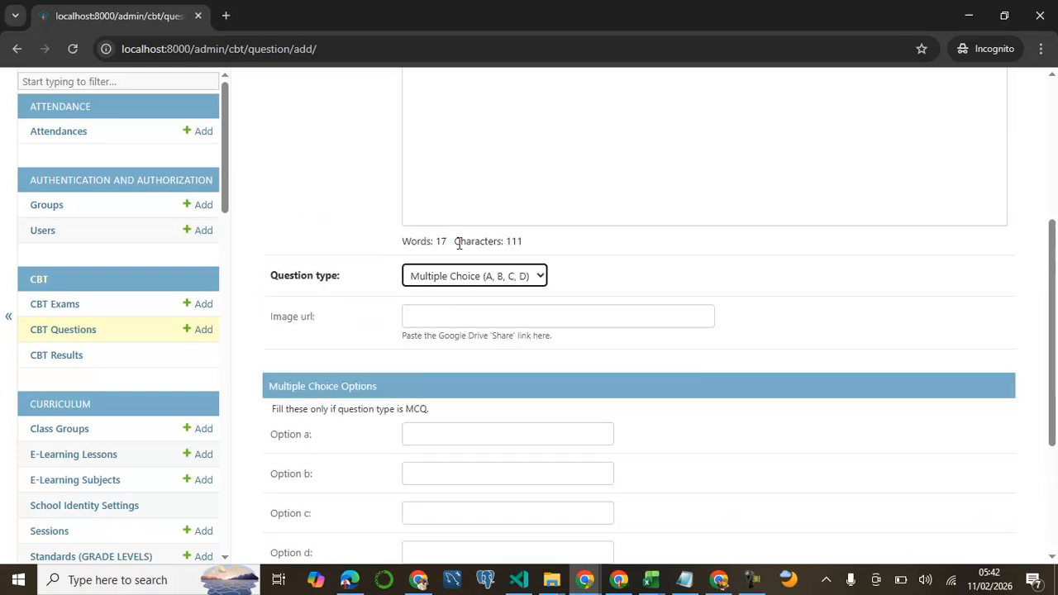
scroll(460, 252, down, 1)
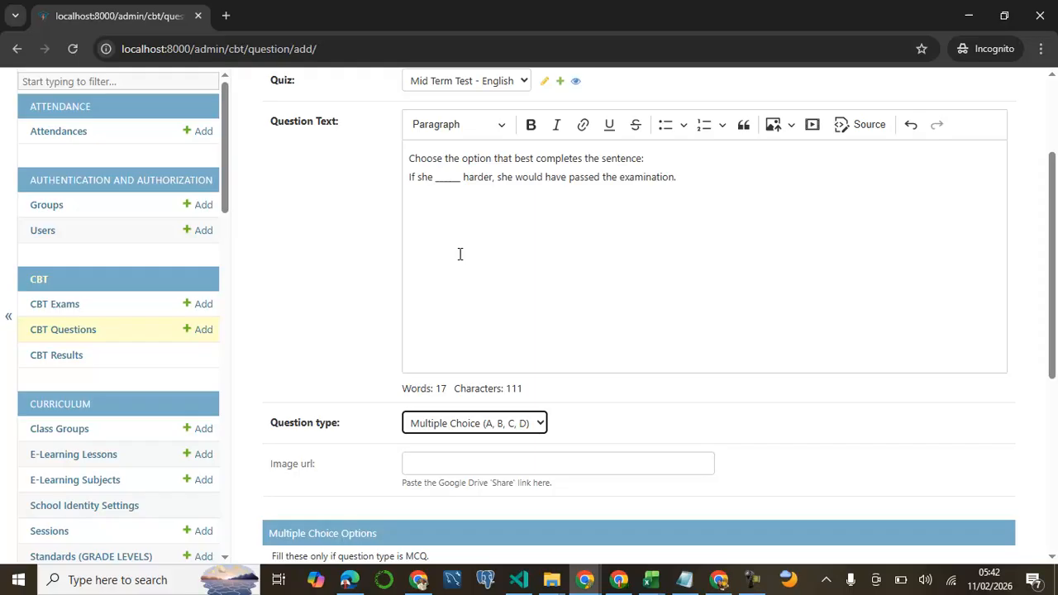
scroll(459, 254, down, 2)
click(453, 311)
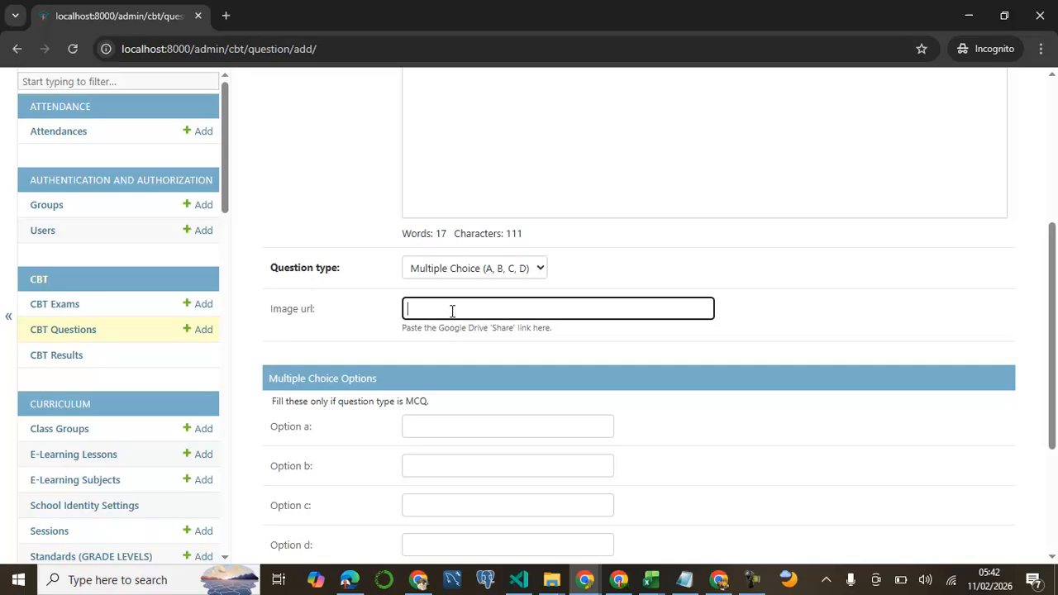
scroll(452, 311, down, 1)
scroll(455, 250, up, 1)
click(527, 269)
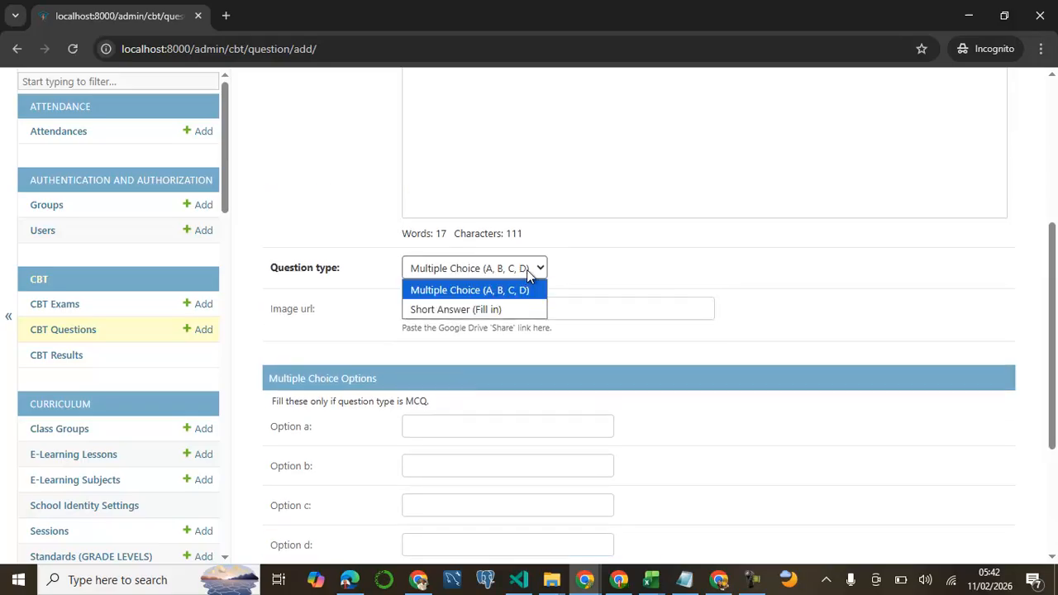
click(511, 290)
Step: Fill in the answer options from Notepad: a "studies", b "had studied", c "studied" and d "has studied"
scroll(513, 290, down, 3)
scroll(513, 292, up, 6)
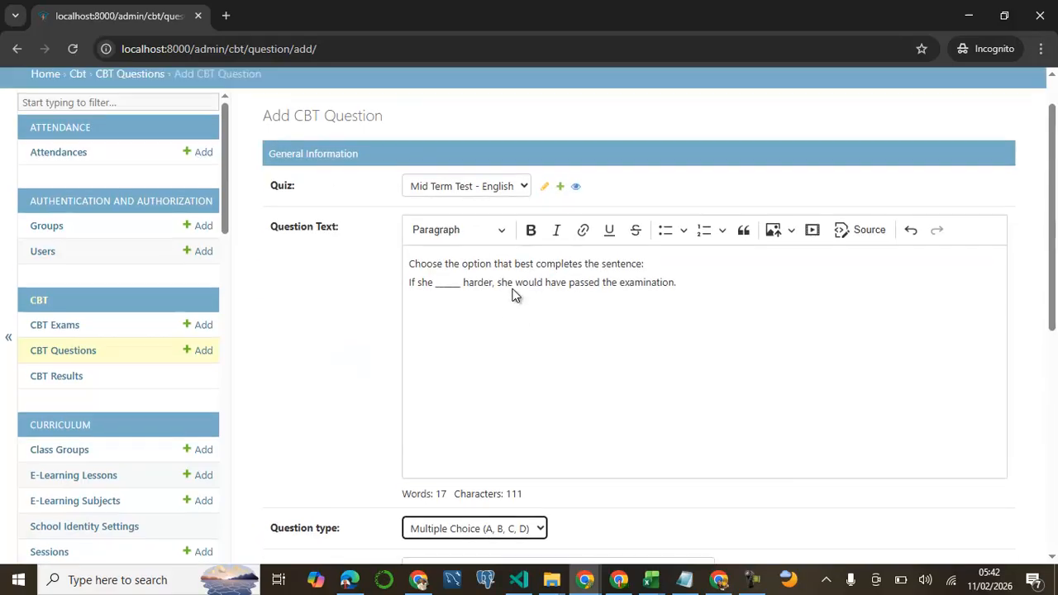
scroll(512, 292, up, 1)
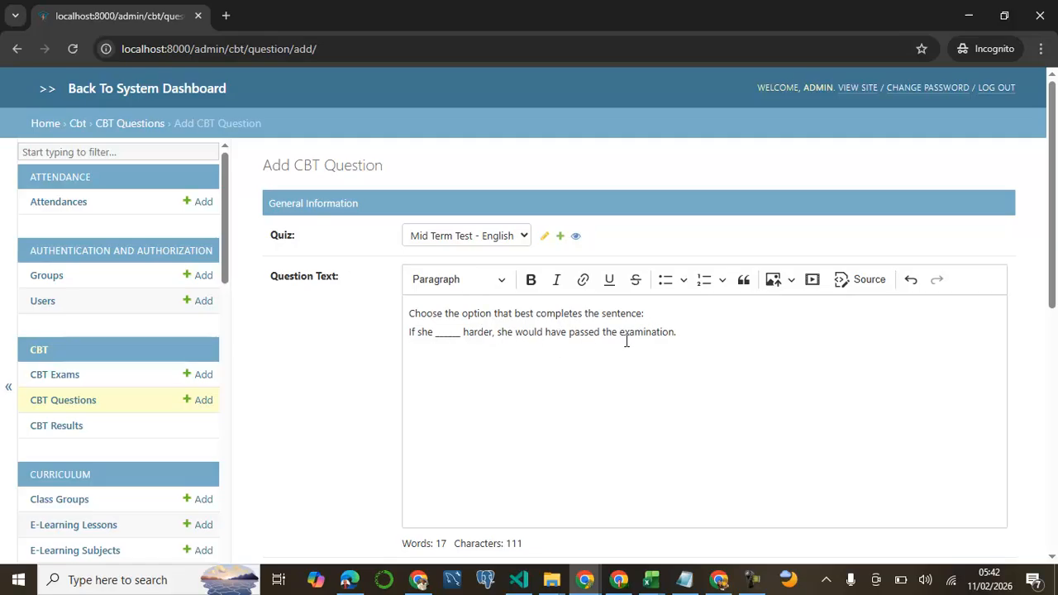
scroll(661, 359, down, 5)
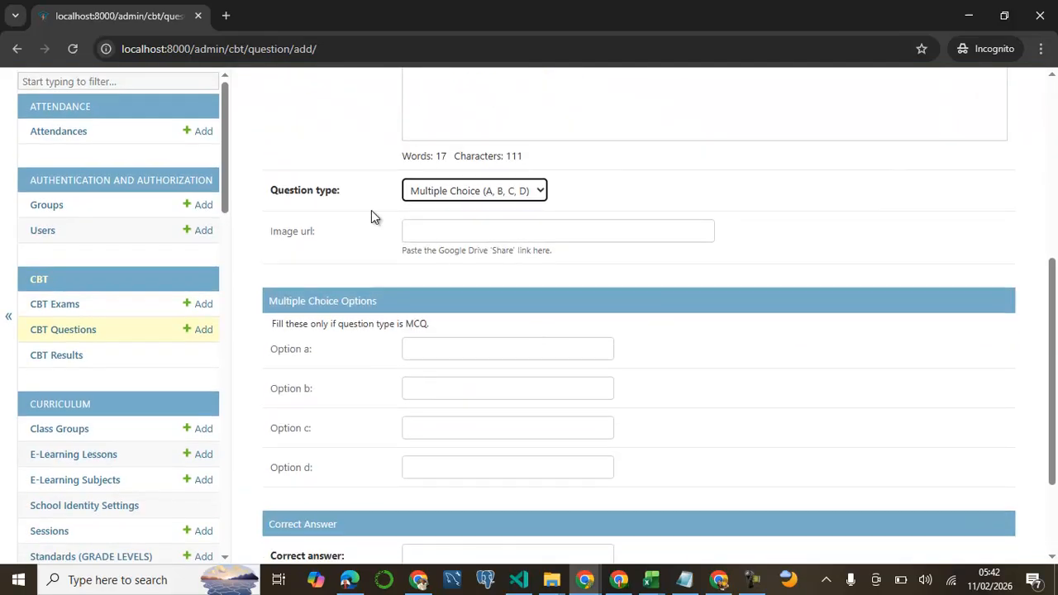
scroll(427, 300, down, 2)
click(405, 208)
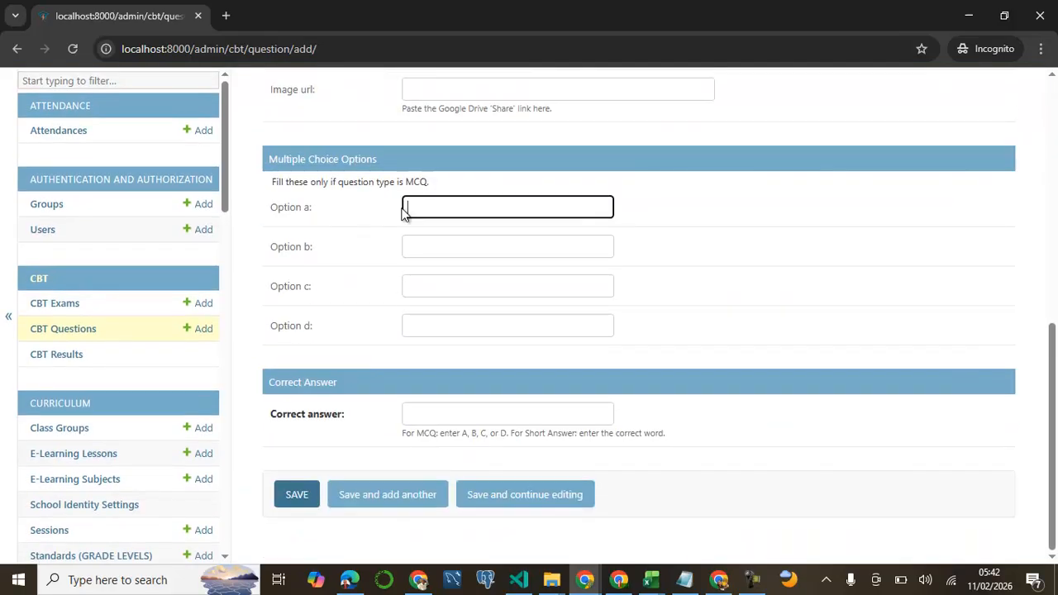
click(685, 582)
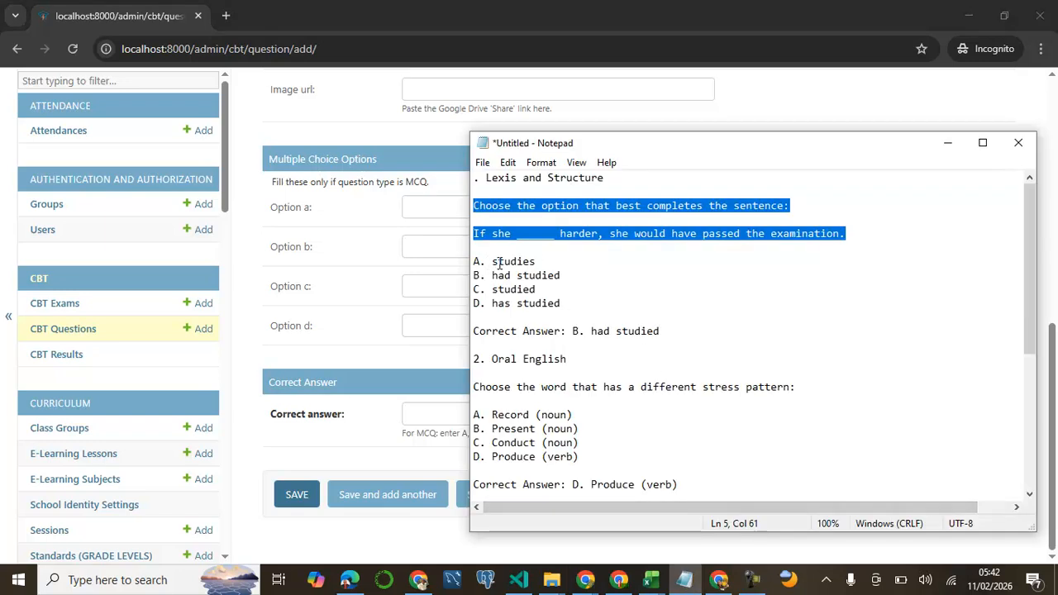
drag(494, 262, 537, 262)
key(ctrl+c)
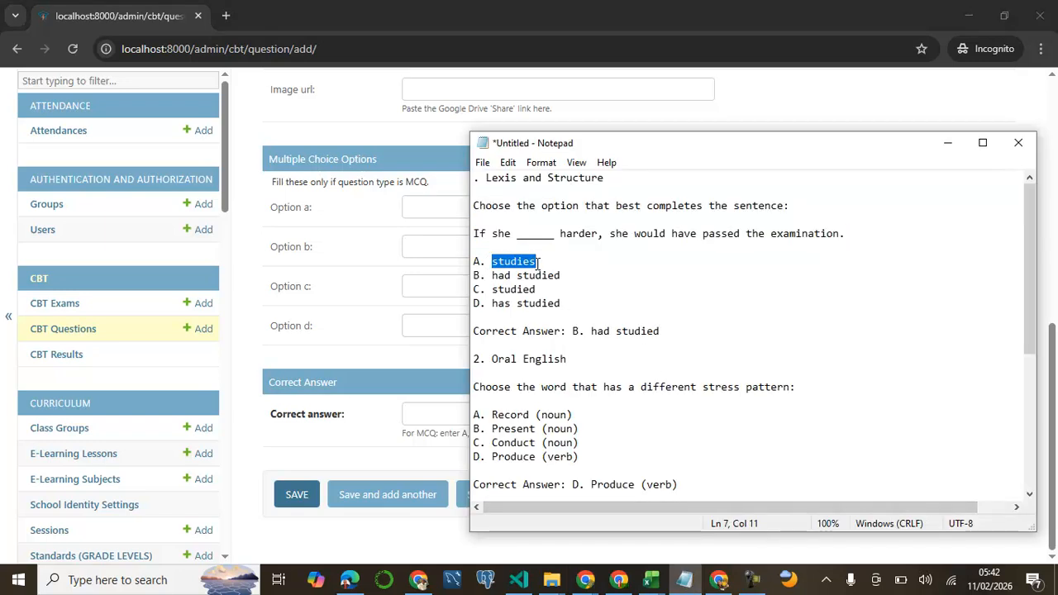
click(441, 208)
key(ctrl+v)
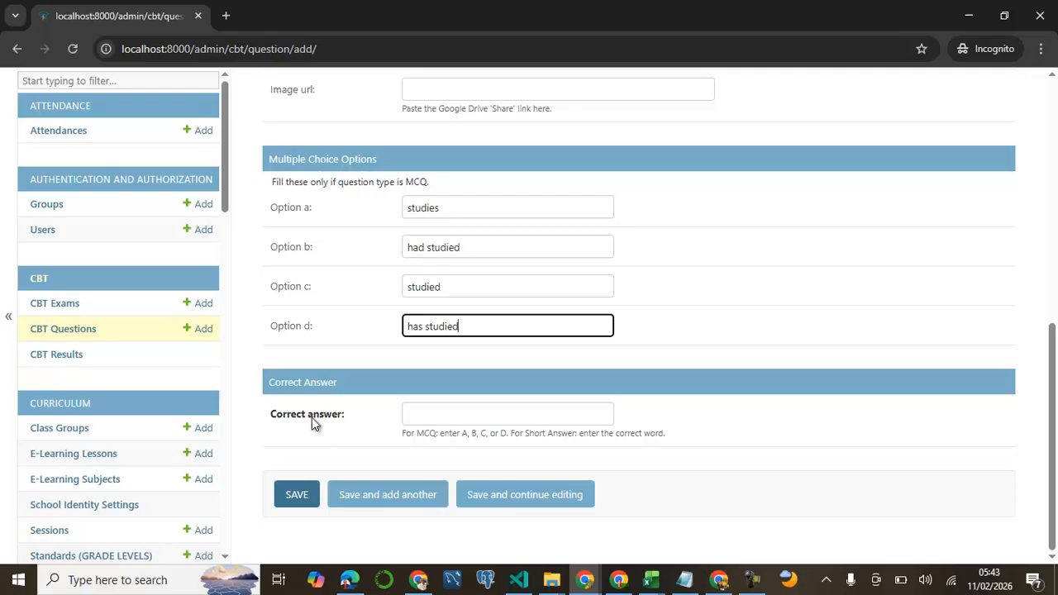
Step: Look up the first question's correct answer in Notepad and enter B as the correct answer
click(436, 417)
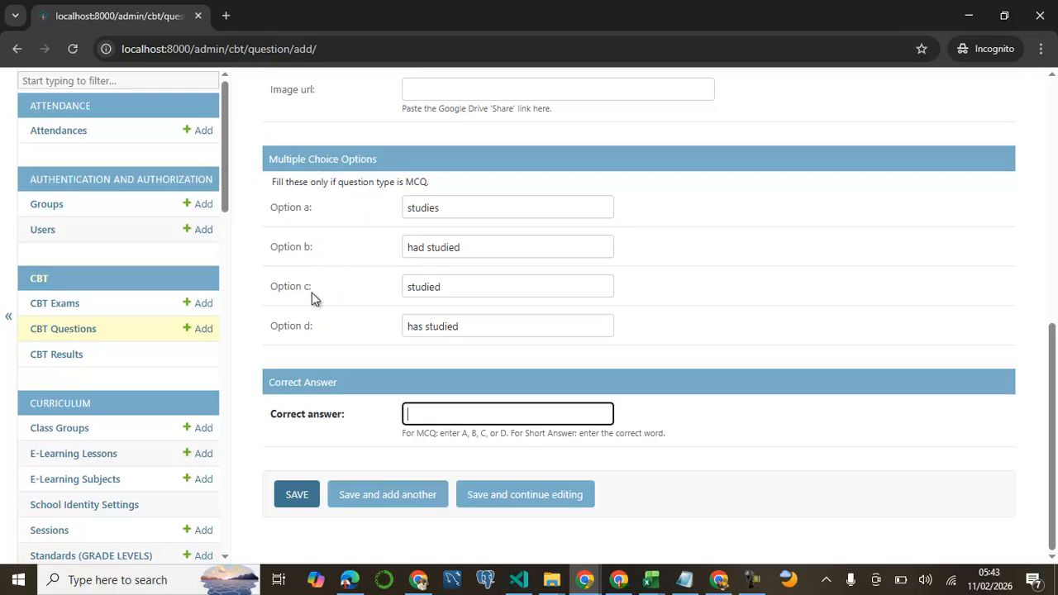
click(685, 583)
click(685, 583)
Step: Review the question's text, Multiple Choice type, options and correct answer, and save it with the choice to add another
scroll(439, 417, up, 6)
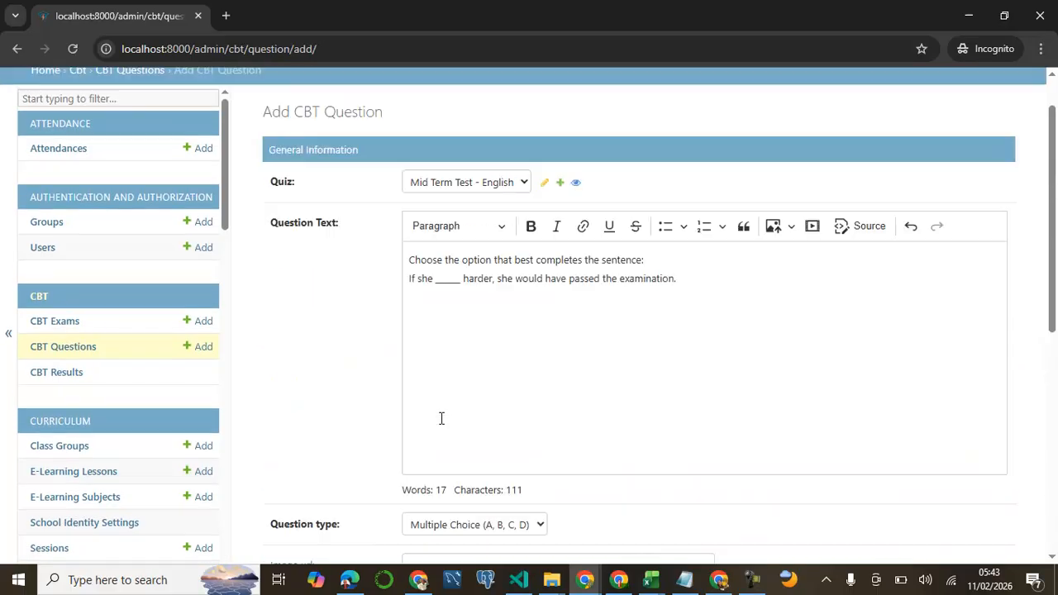
scroll(440, 417, down, 3)
scroll(441, 417, down, 1)
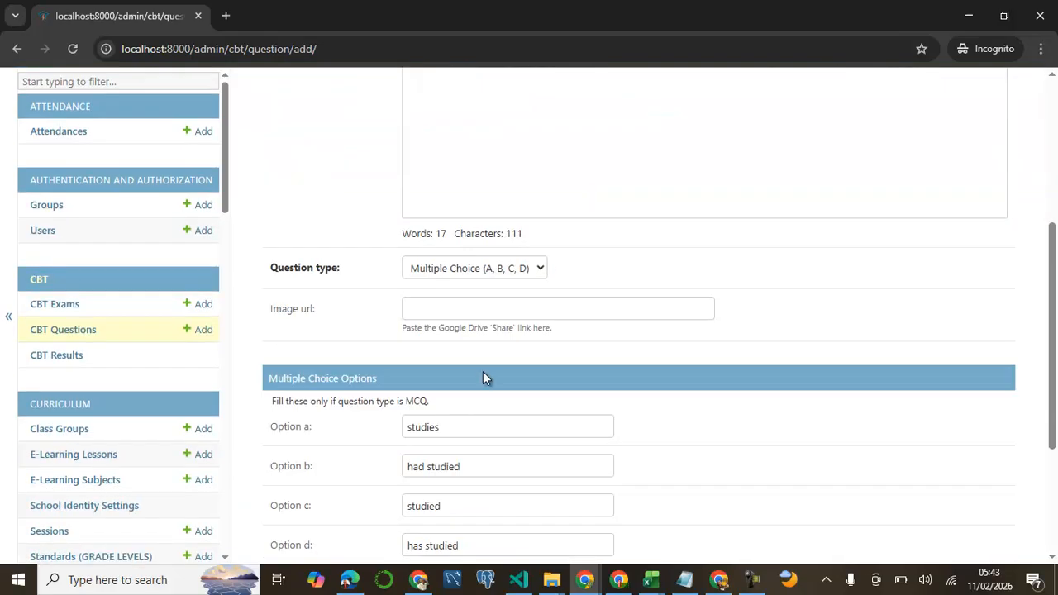
scroll(483, 371, down, 2)
scroll(483, 374, up, 3)
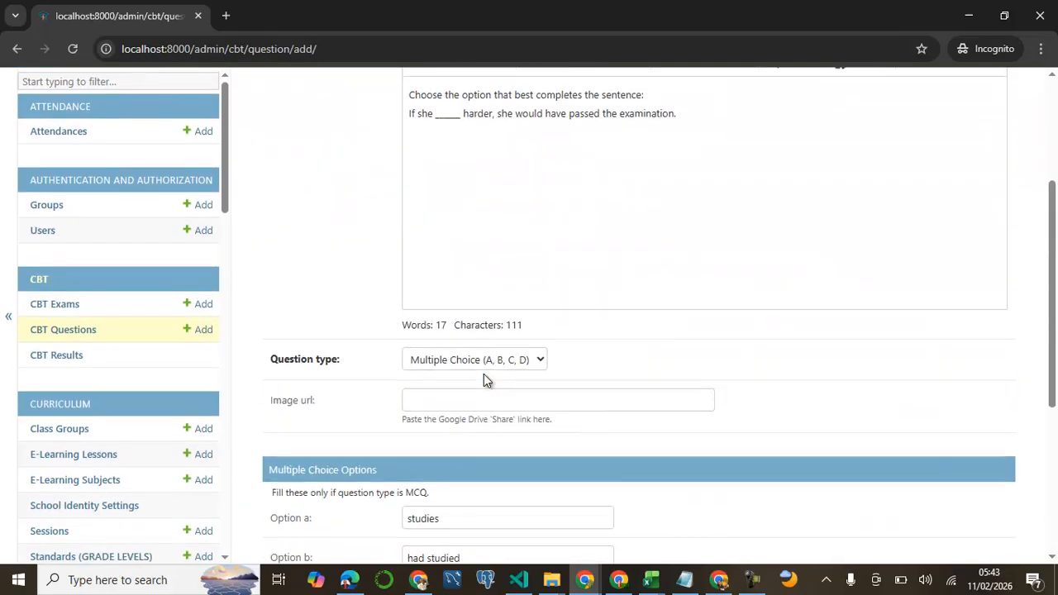
scroll(483, 374, up, 3)
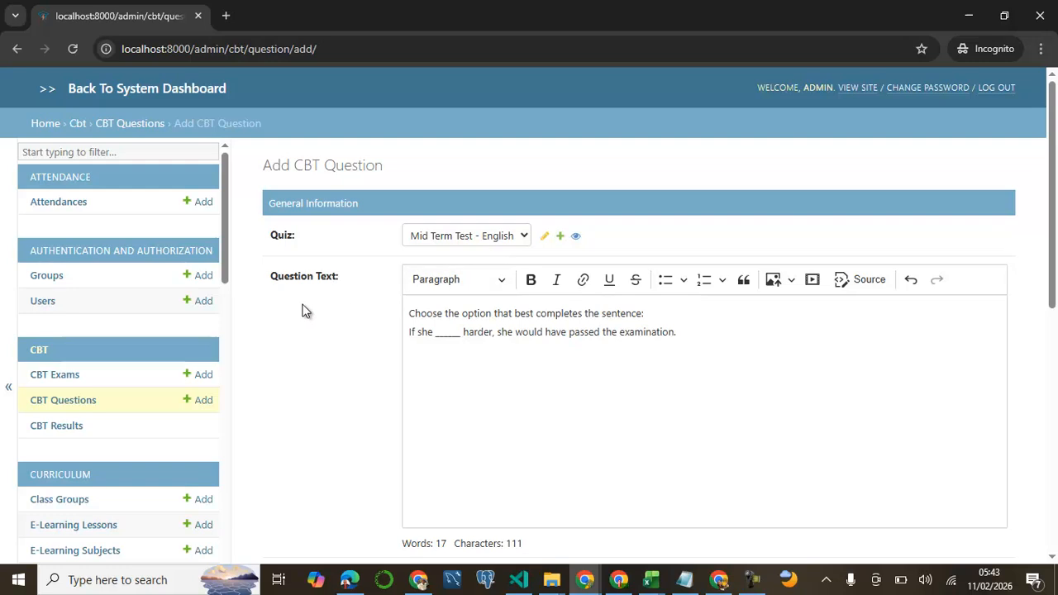
scroll(591, 346, down, 2)
drag(409, 157, 654, 201)
scroll(558, 294, down, 3)
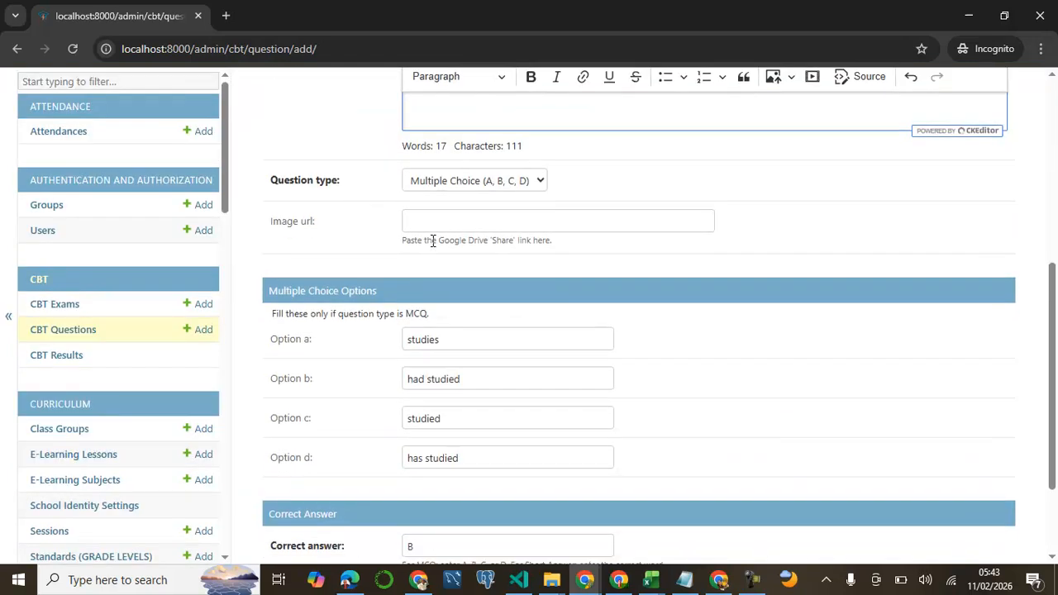
scroll(489, 268, up, 1)
click(488, 268)
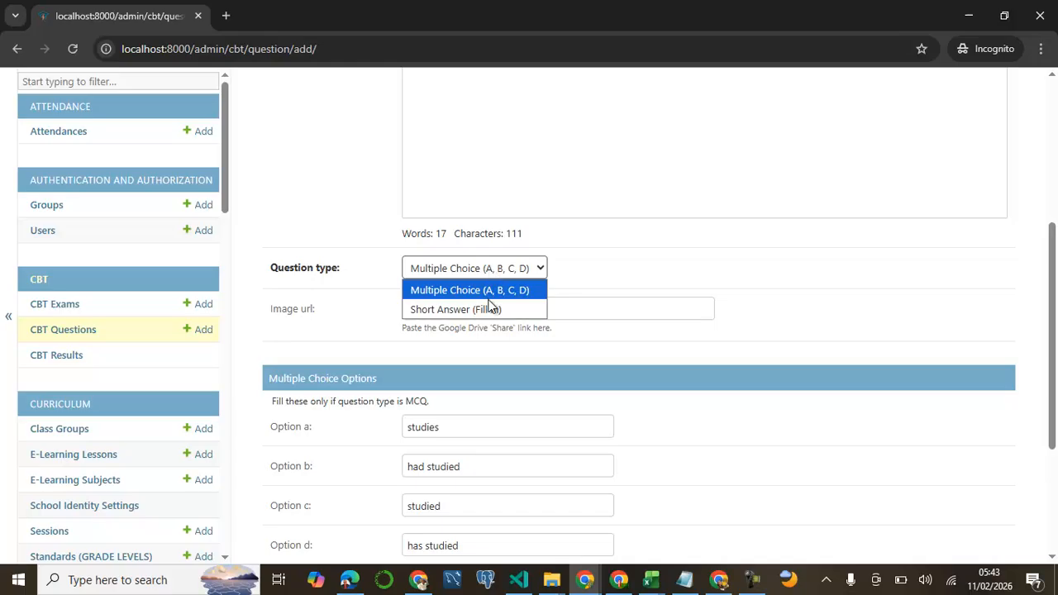
click(491, 290)
scroll(491, 292, down, 3)
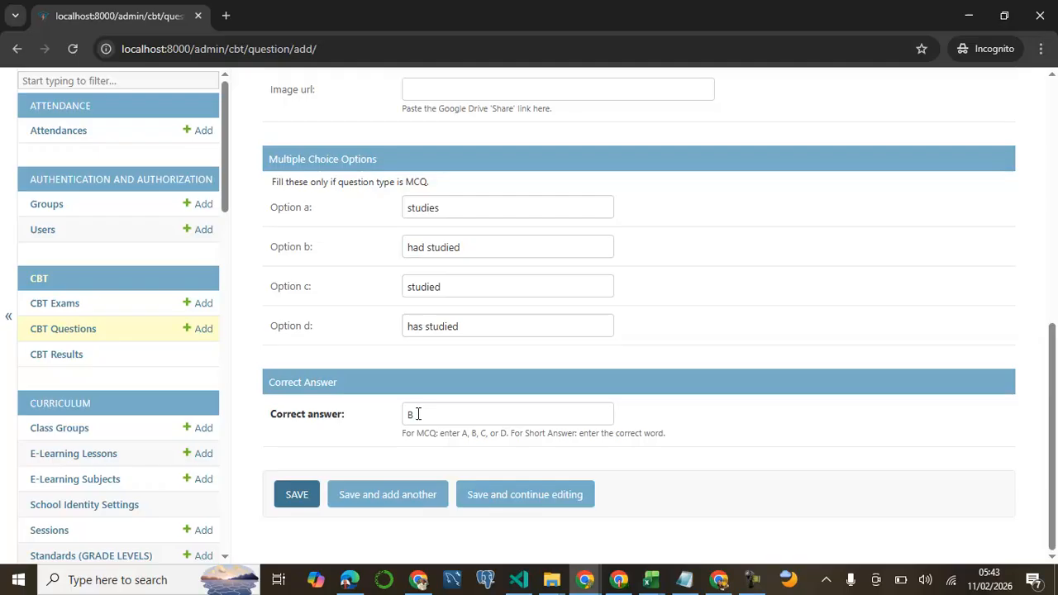
click(403, 503)
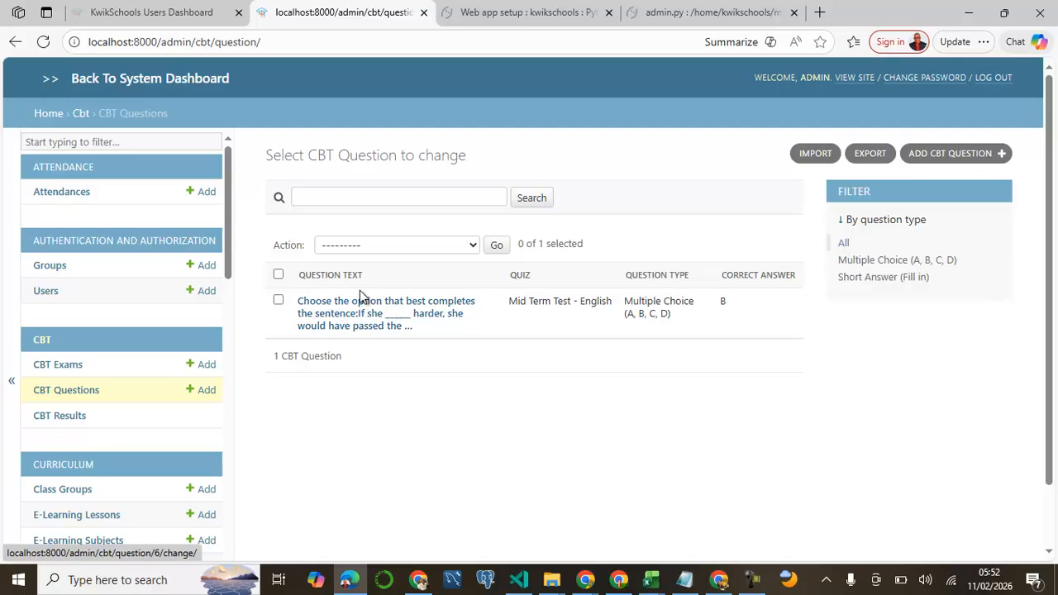
Step: Start a new CBT question and assign it to the Mid Term Test - English quiz, ready for its question text
scroll(403, 321, down, 1)
scroll(402, 321, up, 1)
click(948, 161)
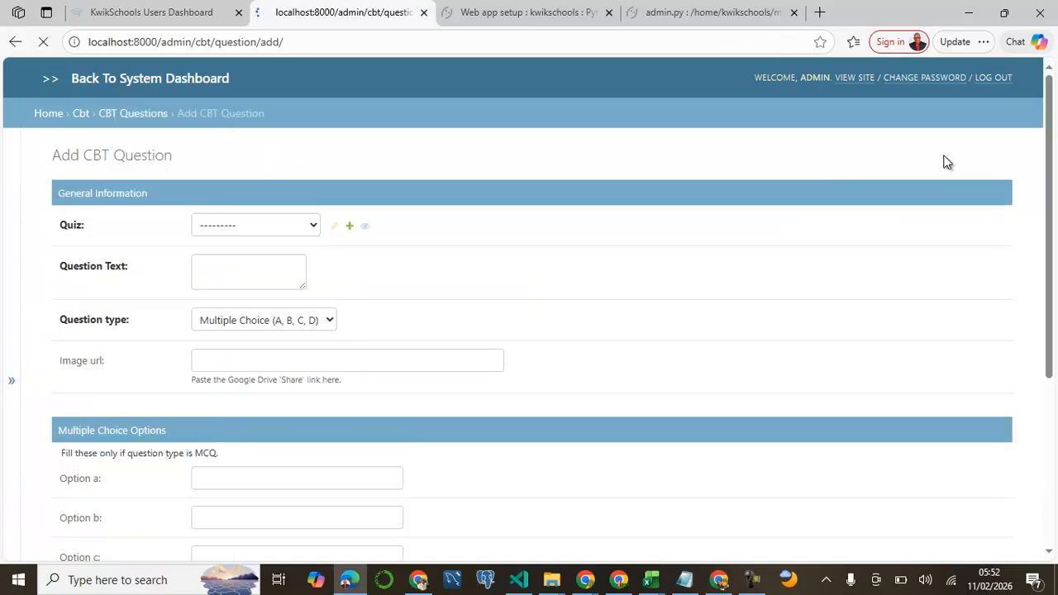
click(515, 231)
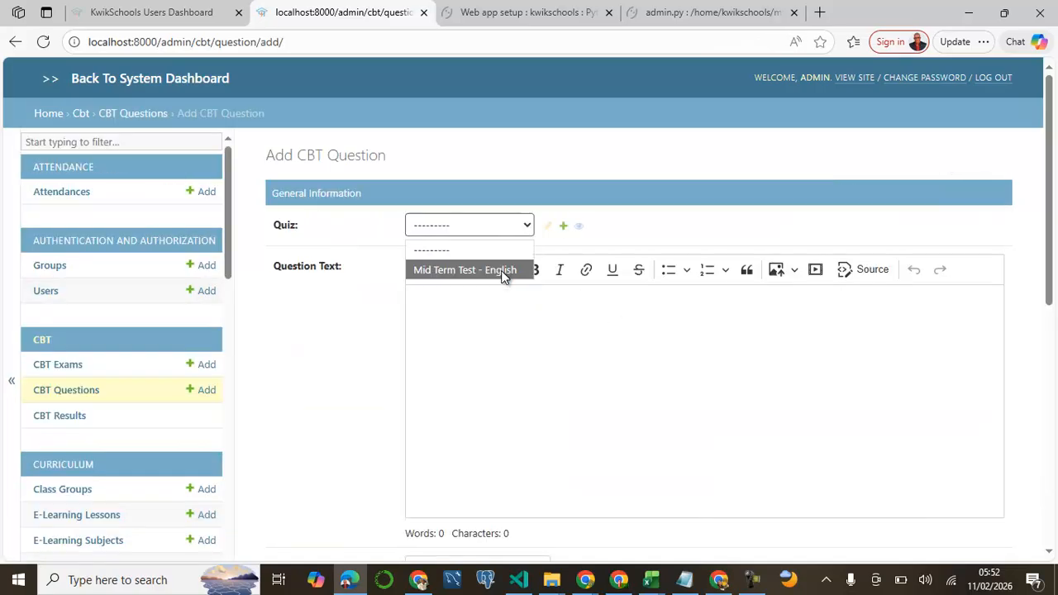
click(501, 270)
click(515, 339)
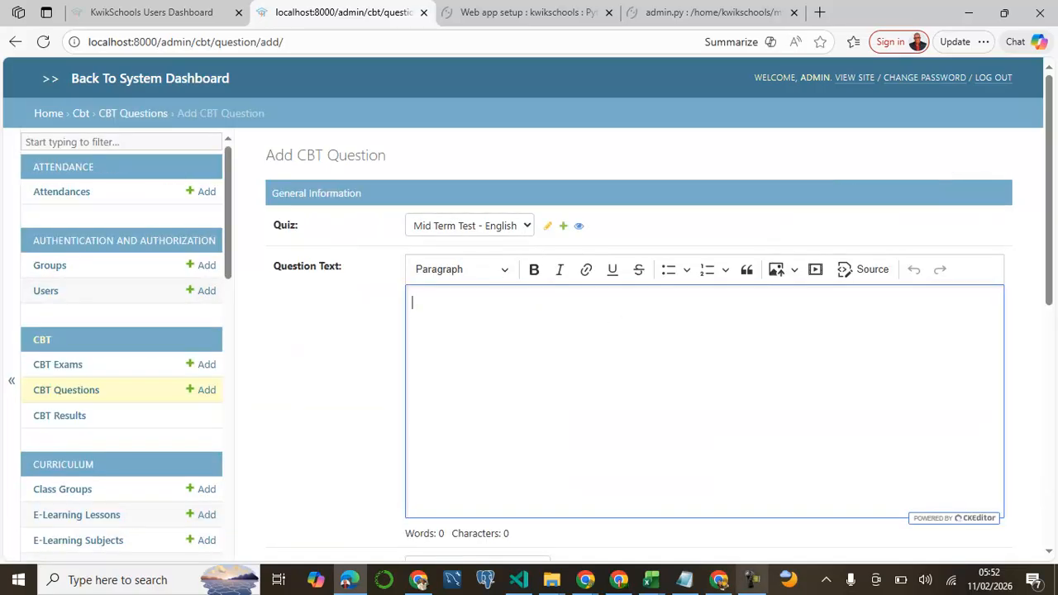
Step: Copy the question "Choose the word that has a different stress pattern:" from Notepad into the question text, keeping the type Multiple Choice (A, B, C, D)
click(684, 579)
scroll(591, 371, down, 1)
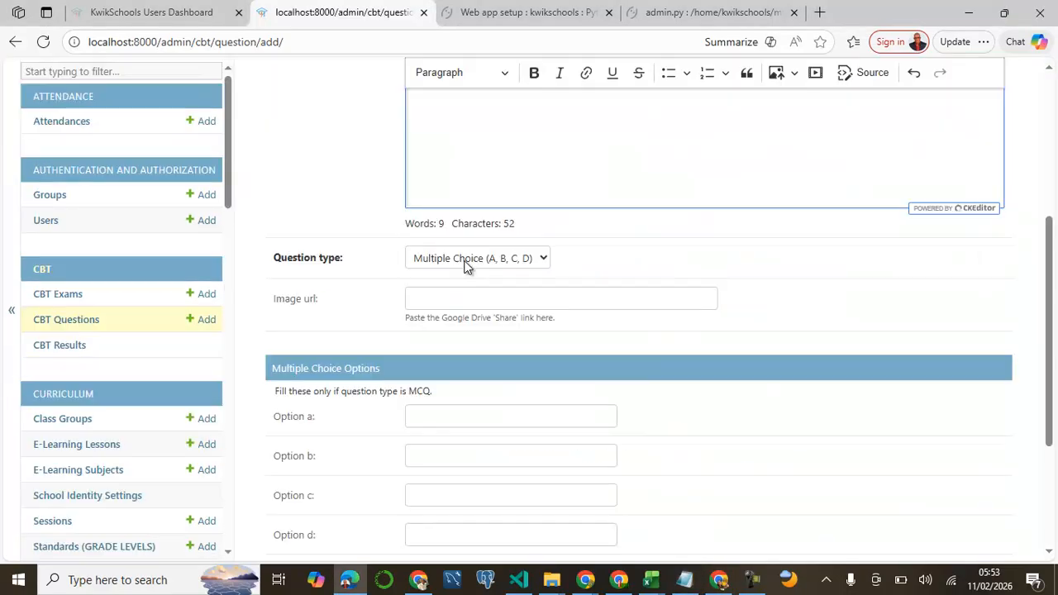
click(466, 265)
click(466, 265)
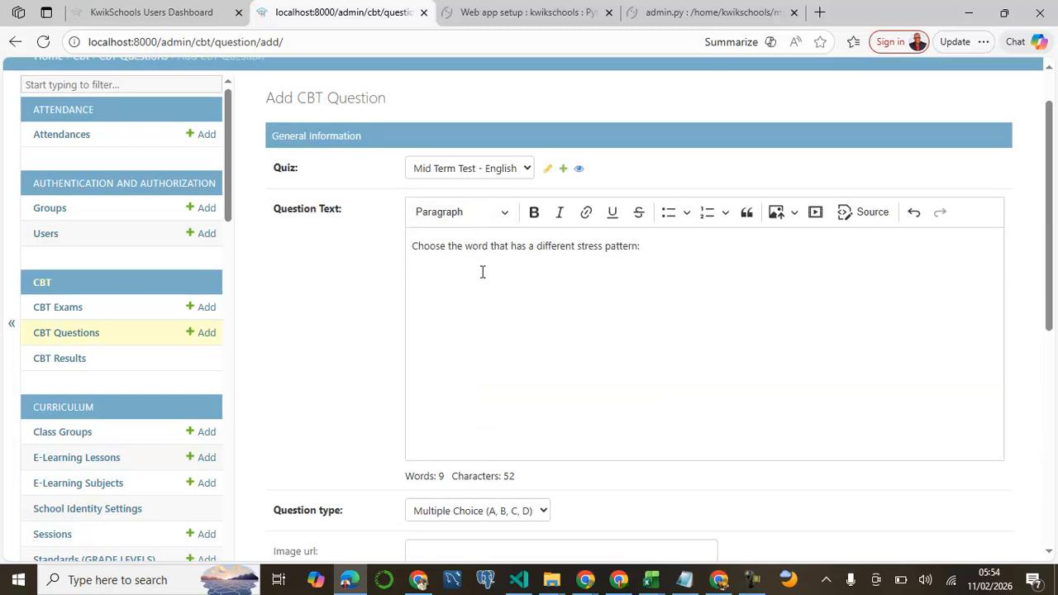
Step: Review the stress-pattern question's four options and correct answer D, and save it with the choice to add another
scroll(499, 281, down, 2)
scroll(484, 274, down, 5)
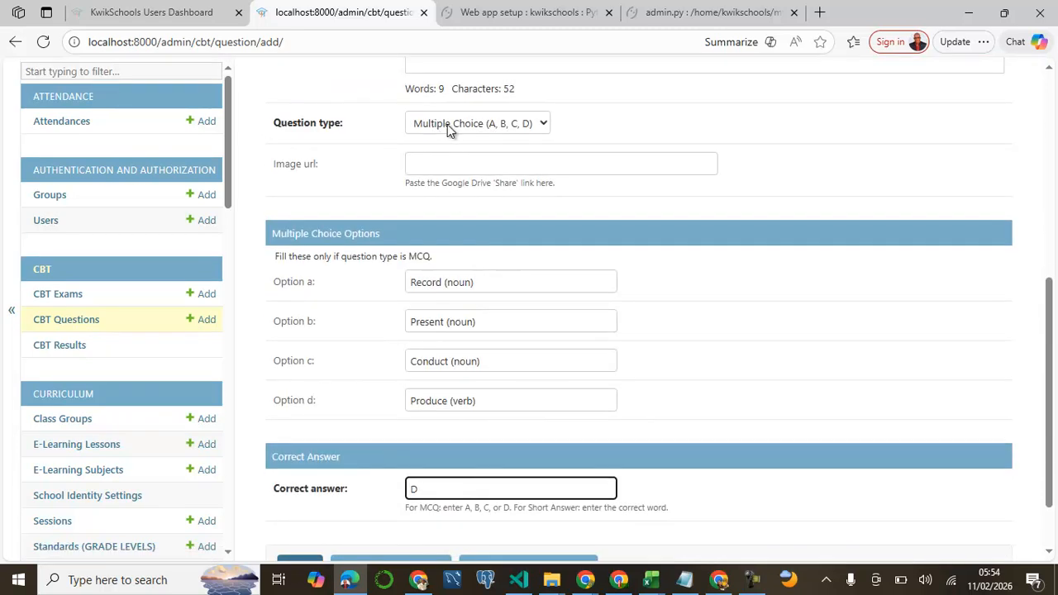
scroll(515, 156, down, 1)
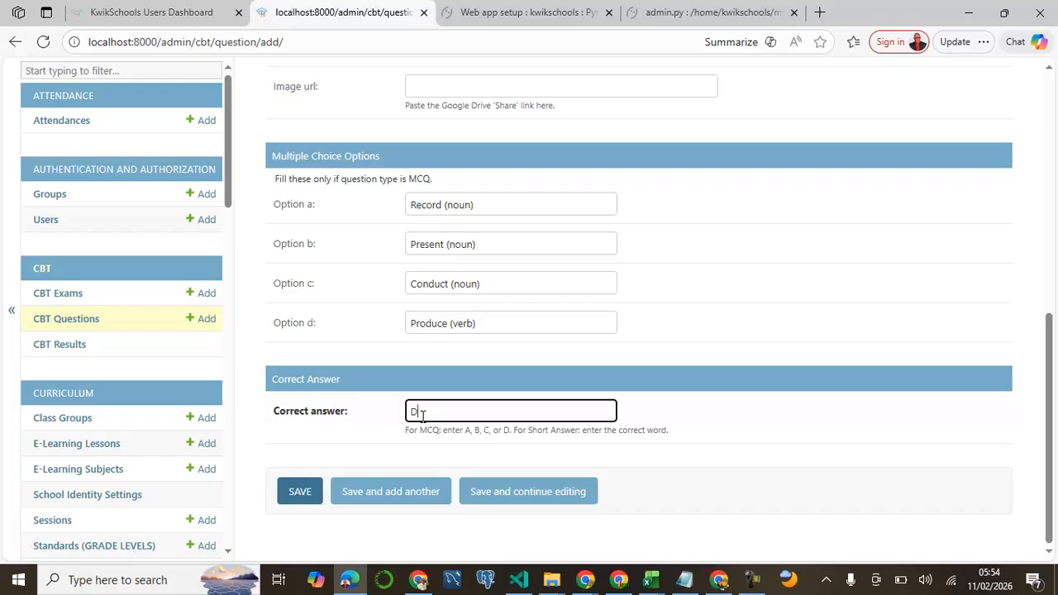
click(382, 497)
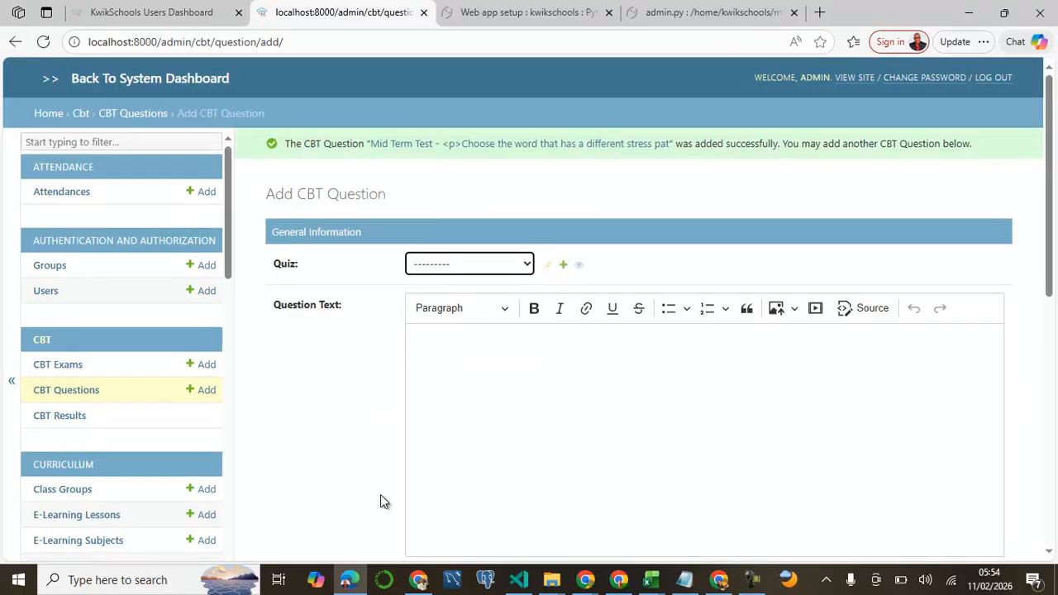
Step: Check the question text about the part of speech of the underlined word, and choose Short Answer (Fill in) as the question type
scroll(516, 318, down, 1)
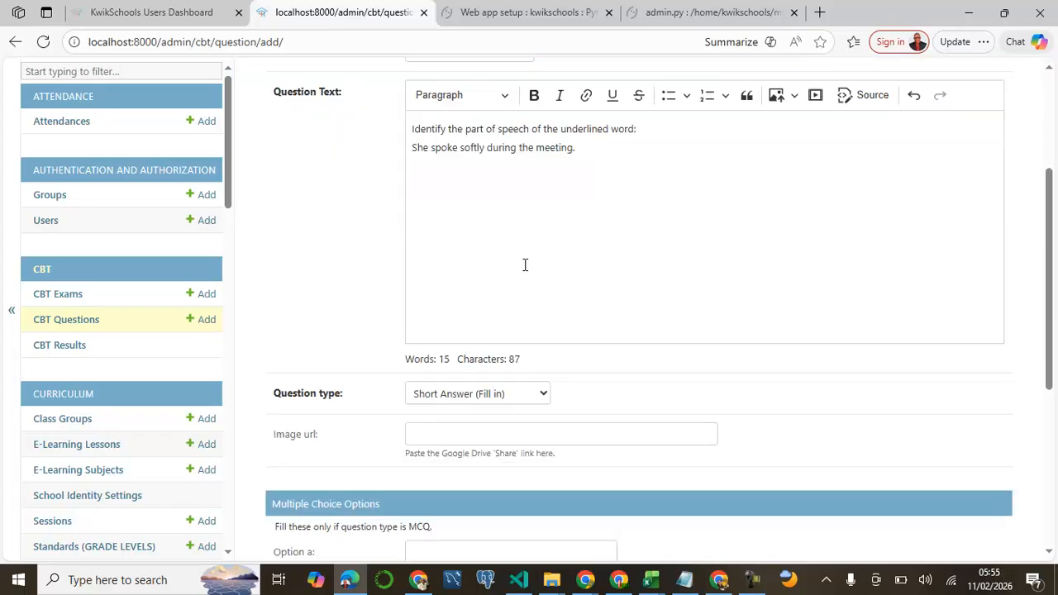
scroll(525, 265, up, 2)
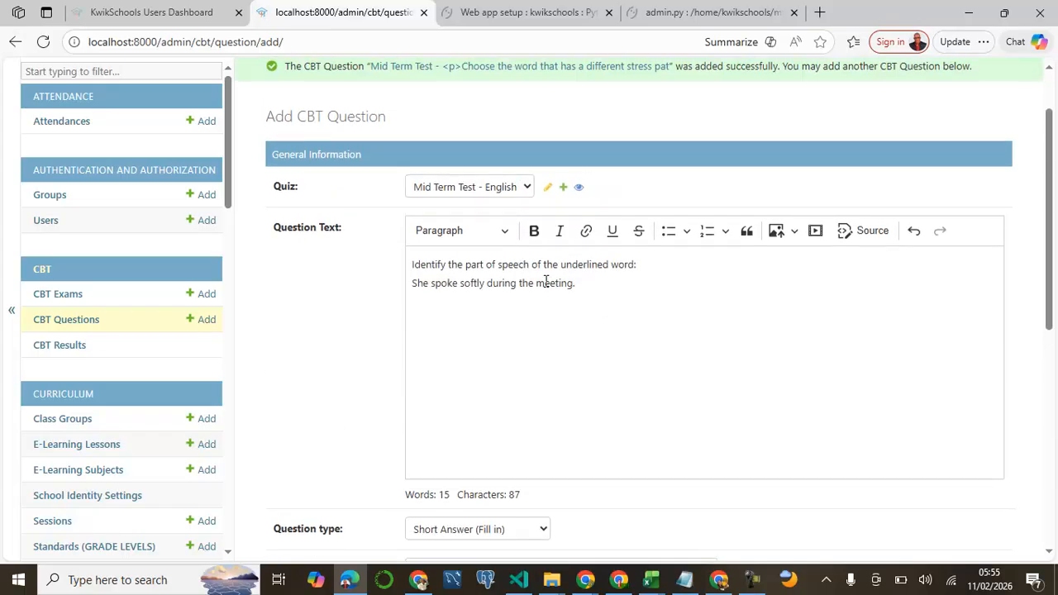
drag(415, 264, 584, 290)
scroll(585, 323, down, 4)
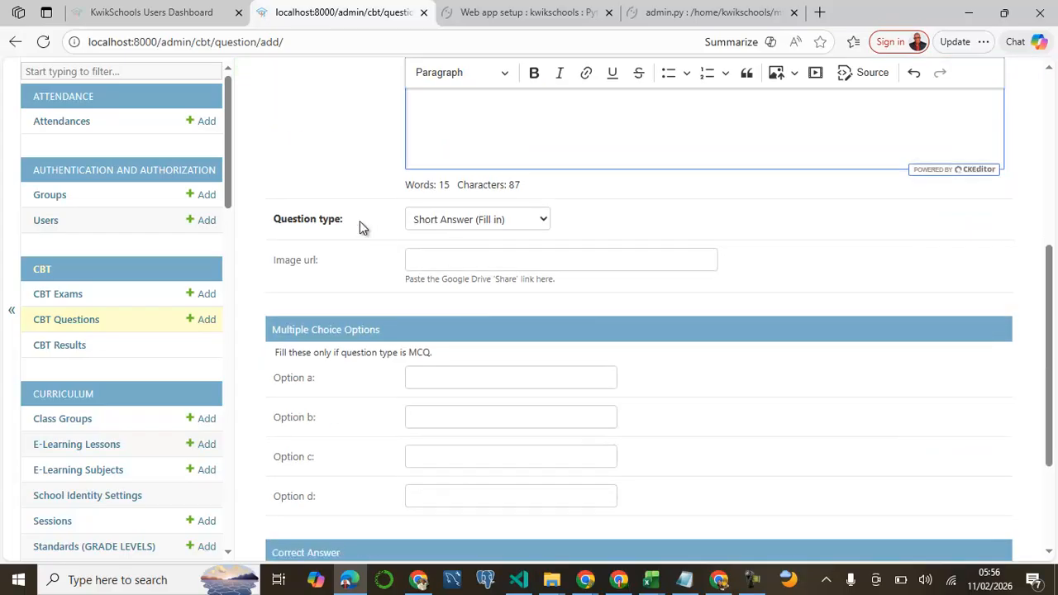
click(539, 220)
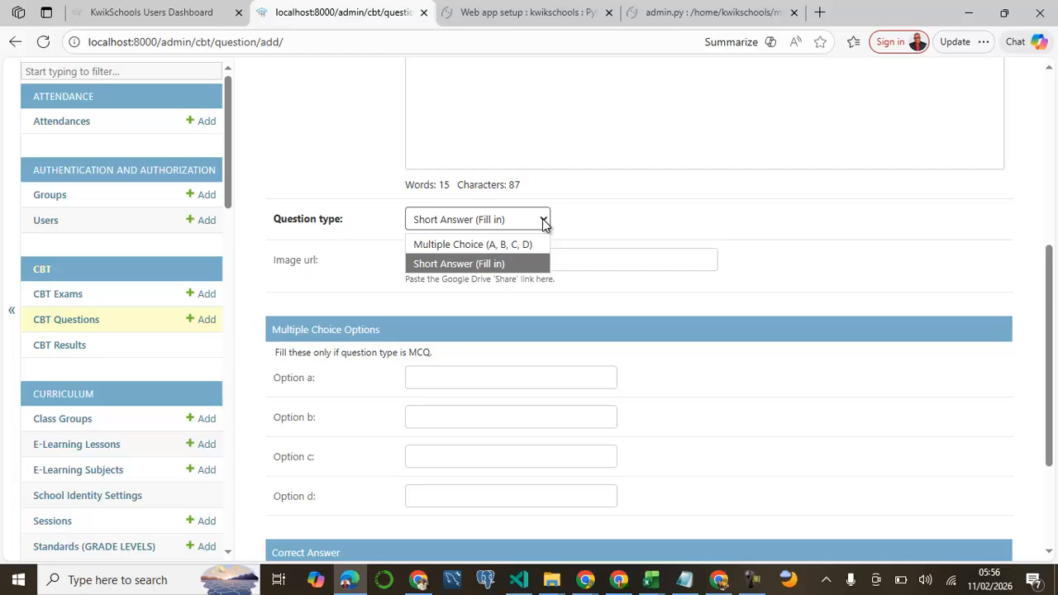
click(488, 264)
scroll(483, 245, down, 1)
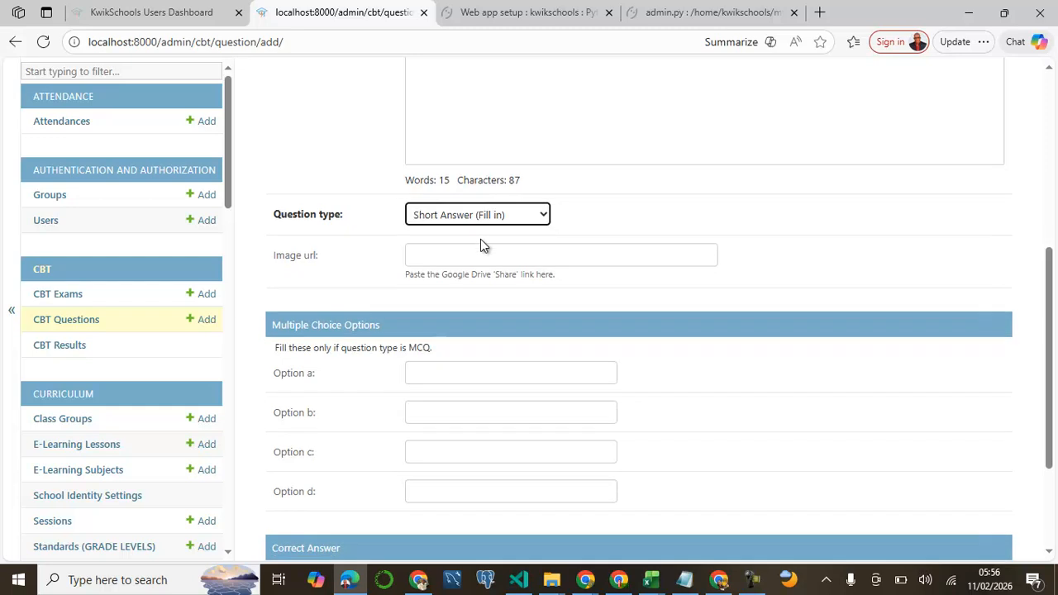
Step: Leave the image URL and options a to d blank, check the correct answer "Adverb", and save the question with the choice to add another
scroll(481, 238, down, 2)
scroll(482, 239, up, 3)
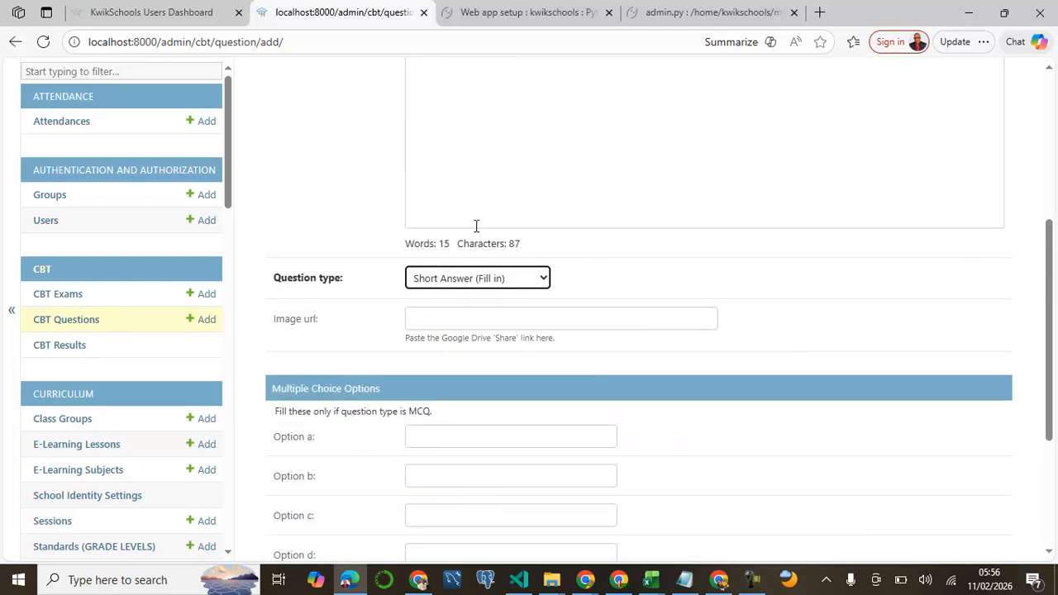
click(461, 321)
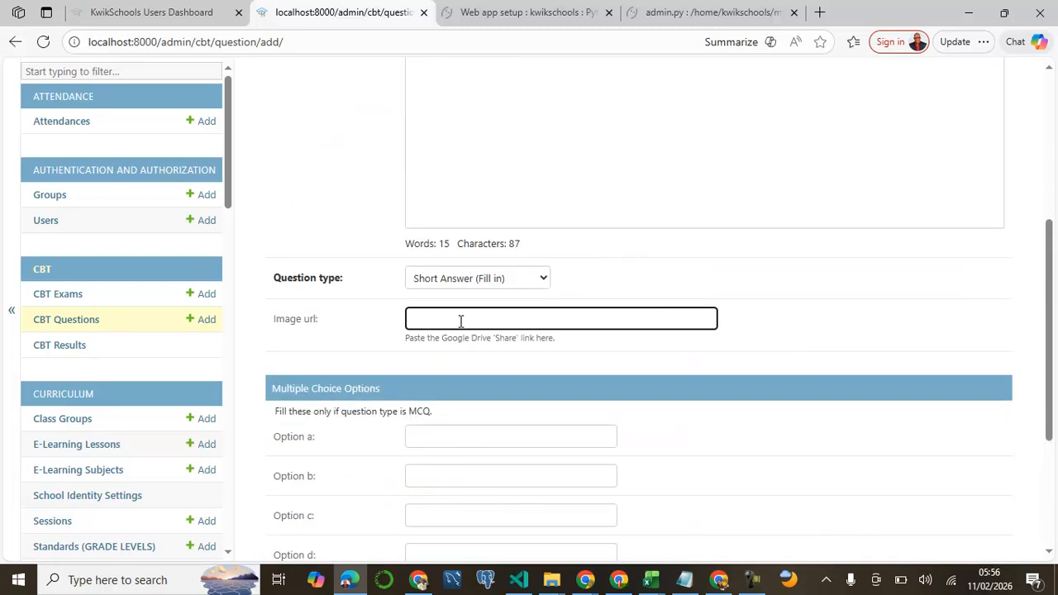
scroll(460, 322, down, 3)
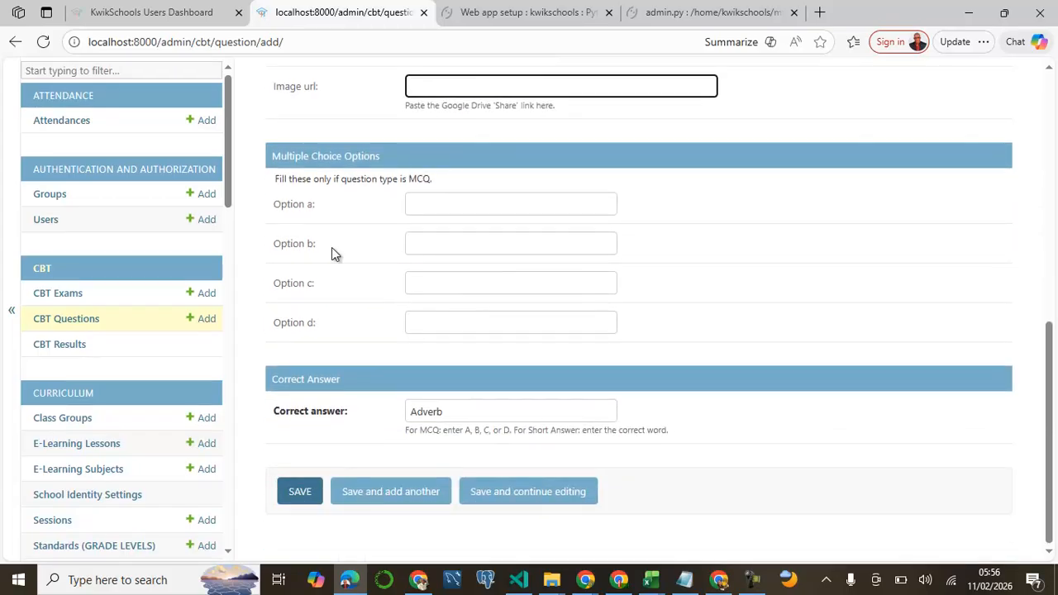
click(416, 205)
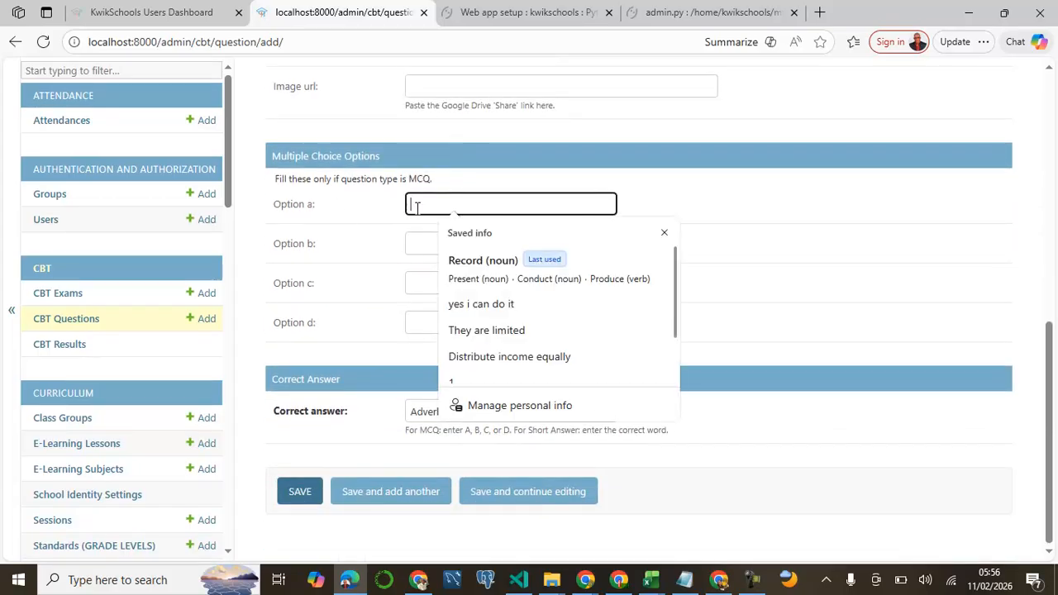
click(358, 248)
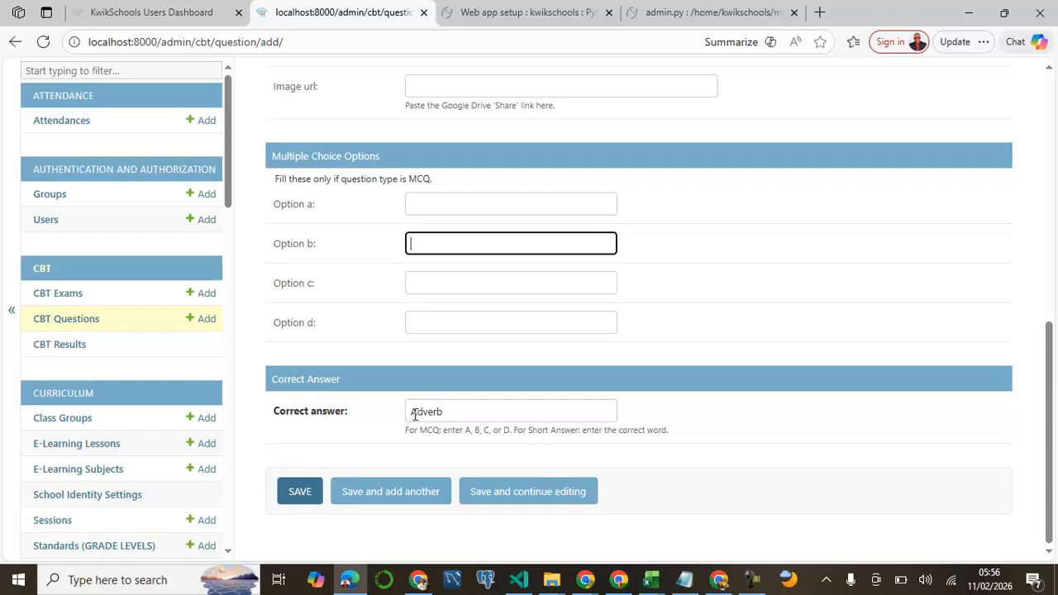
drag(450, 412, 413, 415)
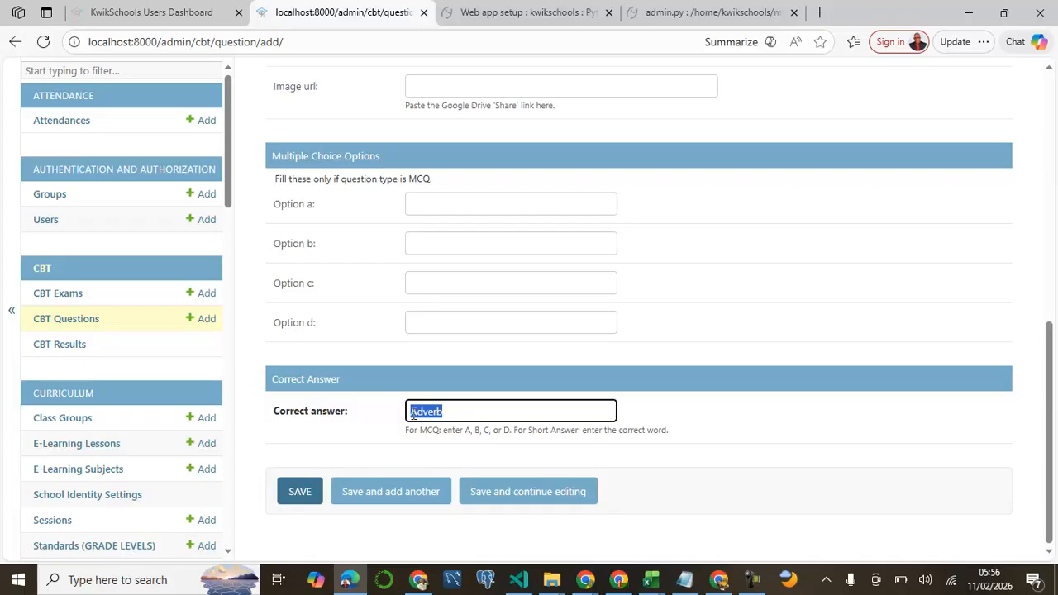
click(467, 412)
click(388, 493)
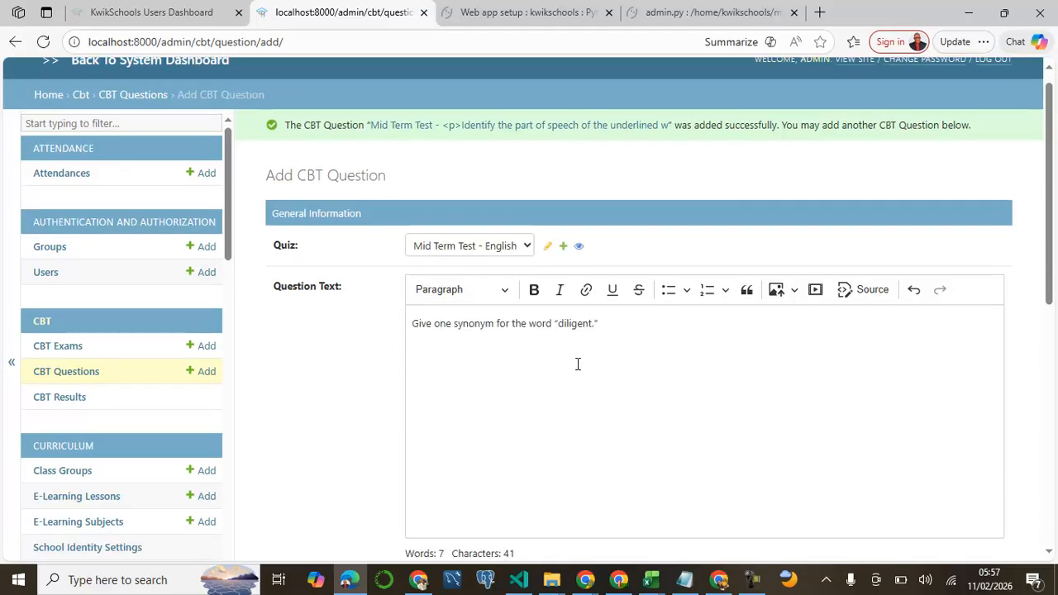
Step: Review the short-answer question asking for a synonym of "diligent" with the correct answer "Industrious", and save it
scroll(578, 363, down, 4)
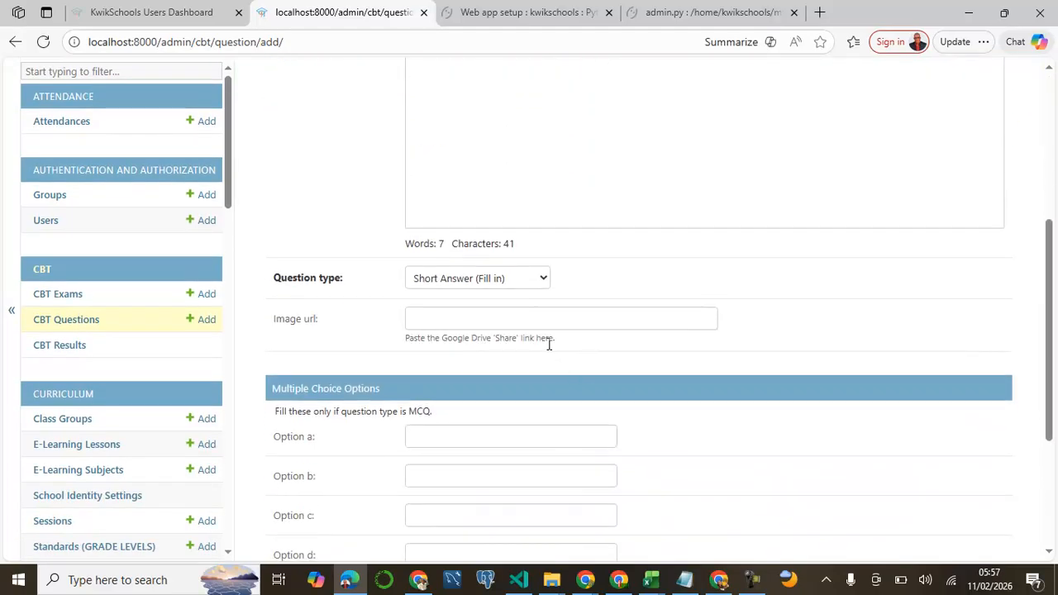
scroll(469, 271, up, 4)
scroll(479, 269, down, 3)
scroll(480, 269, down, 2)
scroll(447, 265, up, 5)
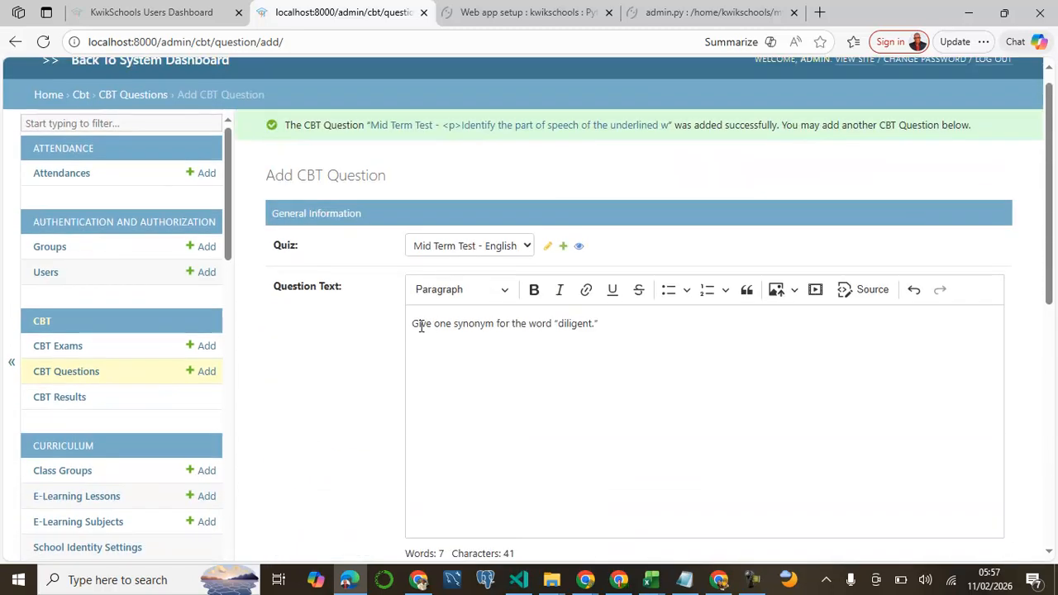
drag(434, 325, 605, 328)
scroll(590, 372, down, 10)
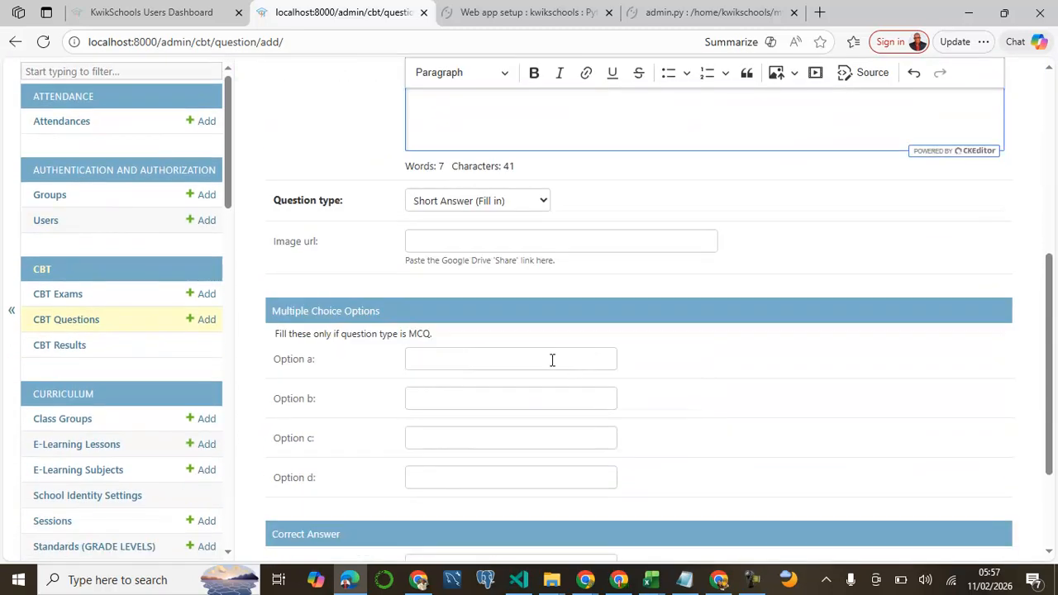
drag(468, 412, 386, 409)
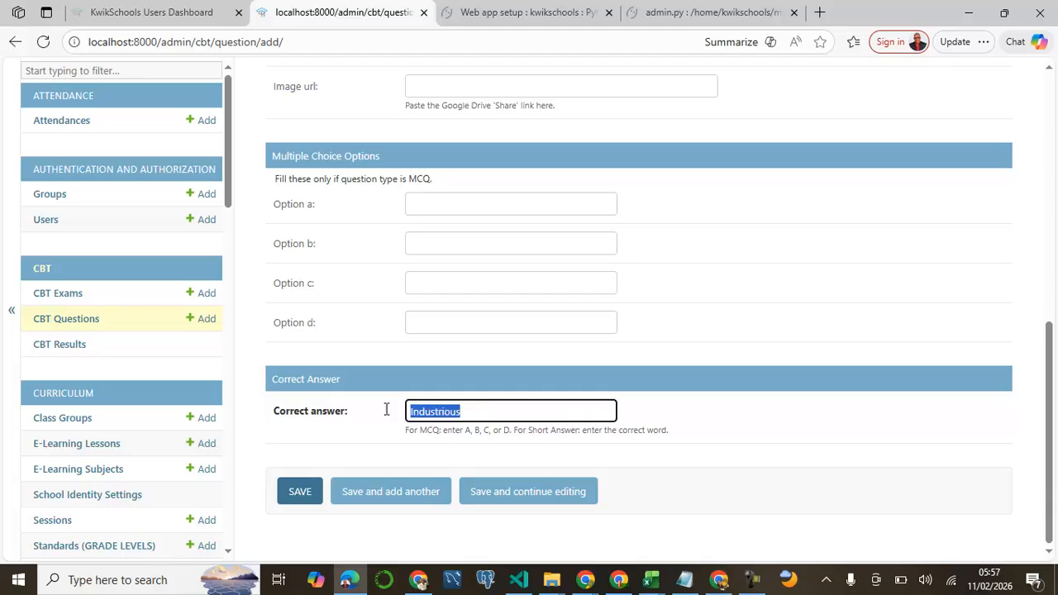
click(286, 494)
Step: Look over the saved questions, open the CBT Exams list and check the Mid Term Test's dates, times, availability and active status
scroll(453, 296, down, 1)
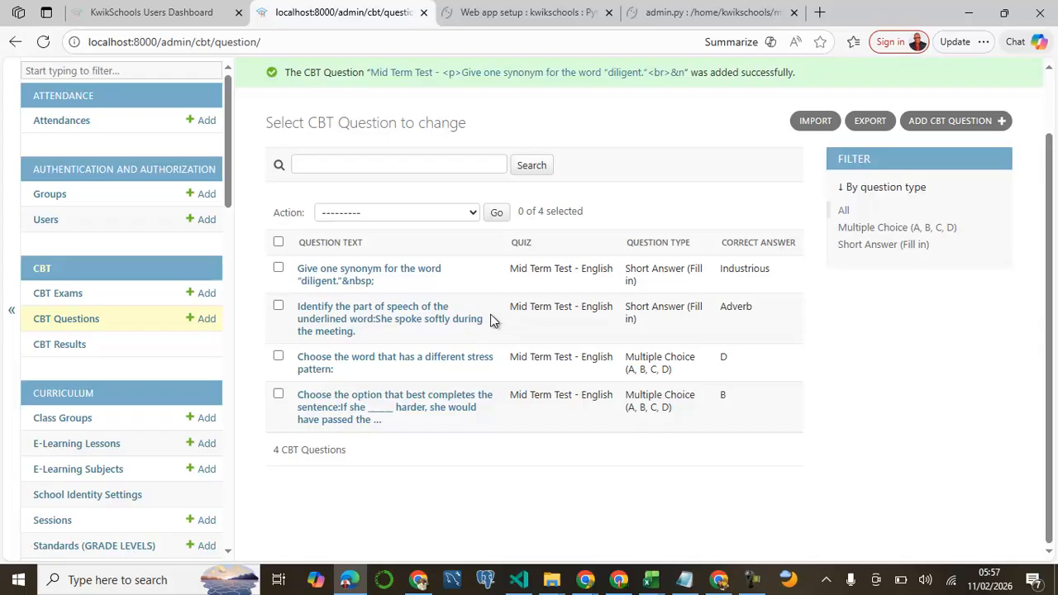
click(67, 296)
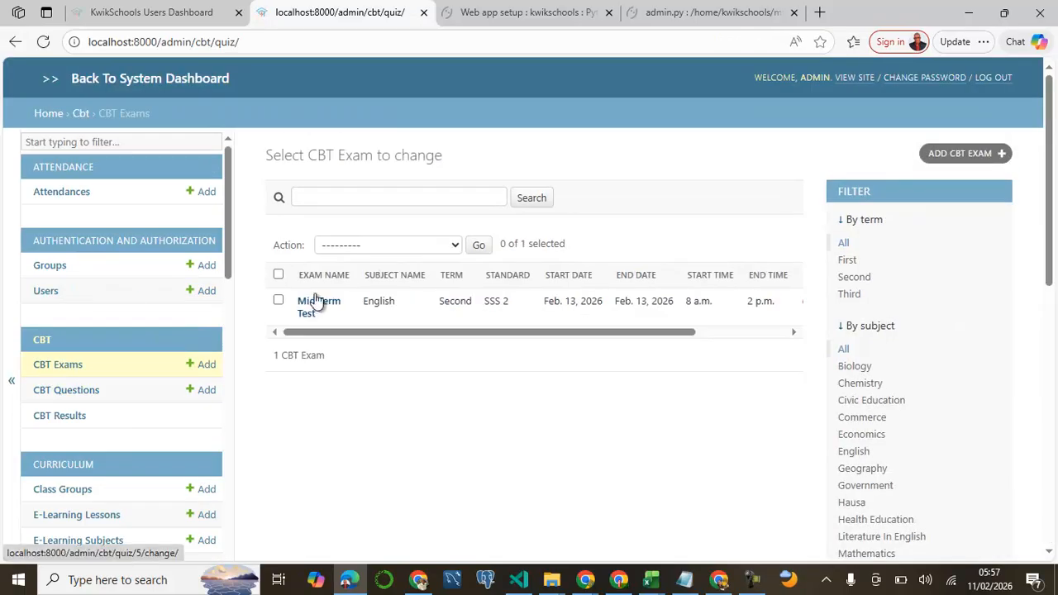
scroll(520, 331, right, 3)
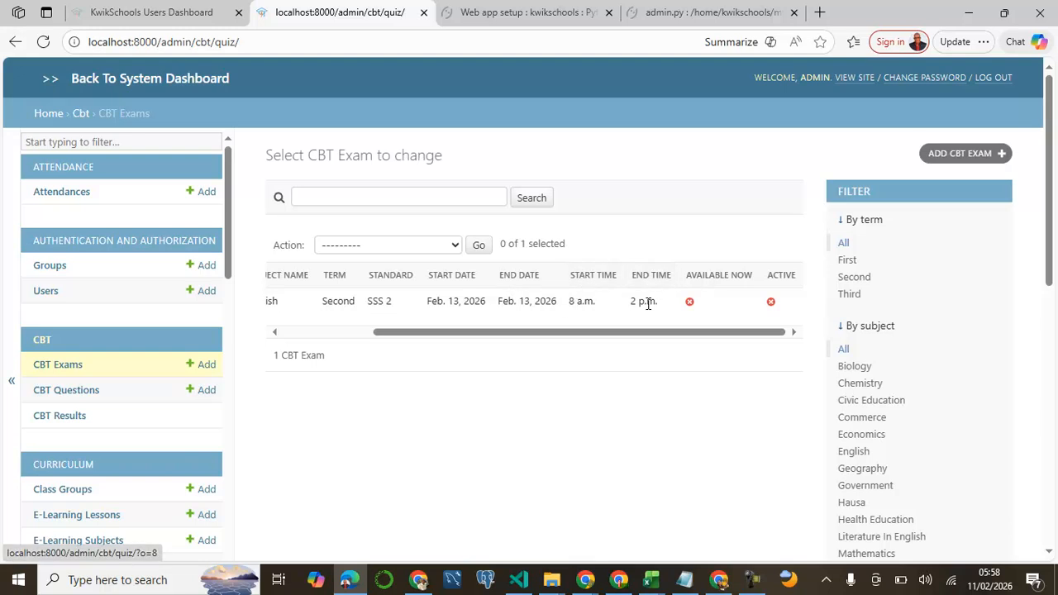
drag(756, 334, 483, 343)
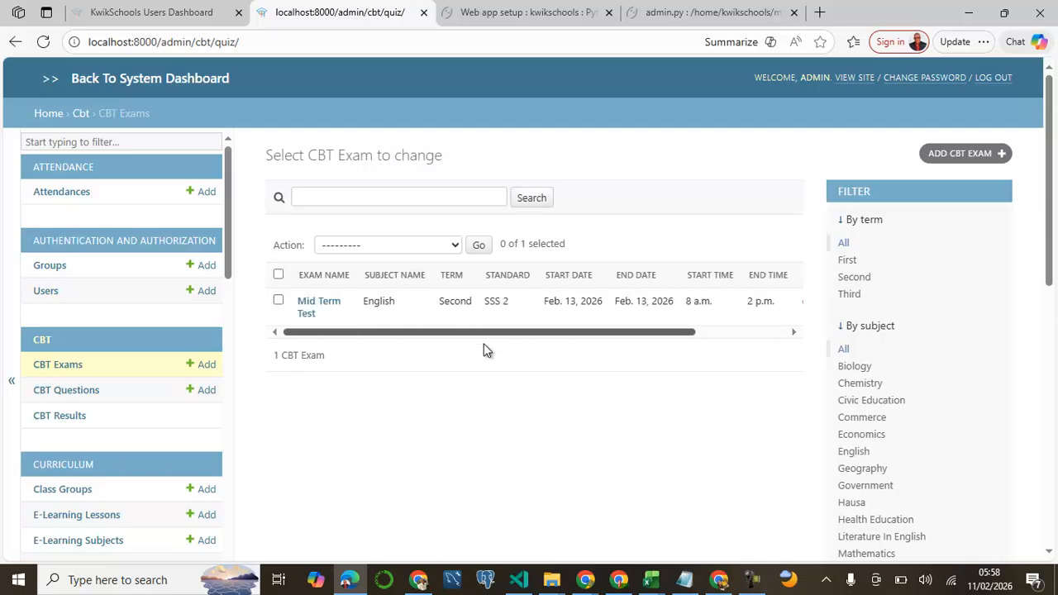
scroll(421, 307, down, 1)
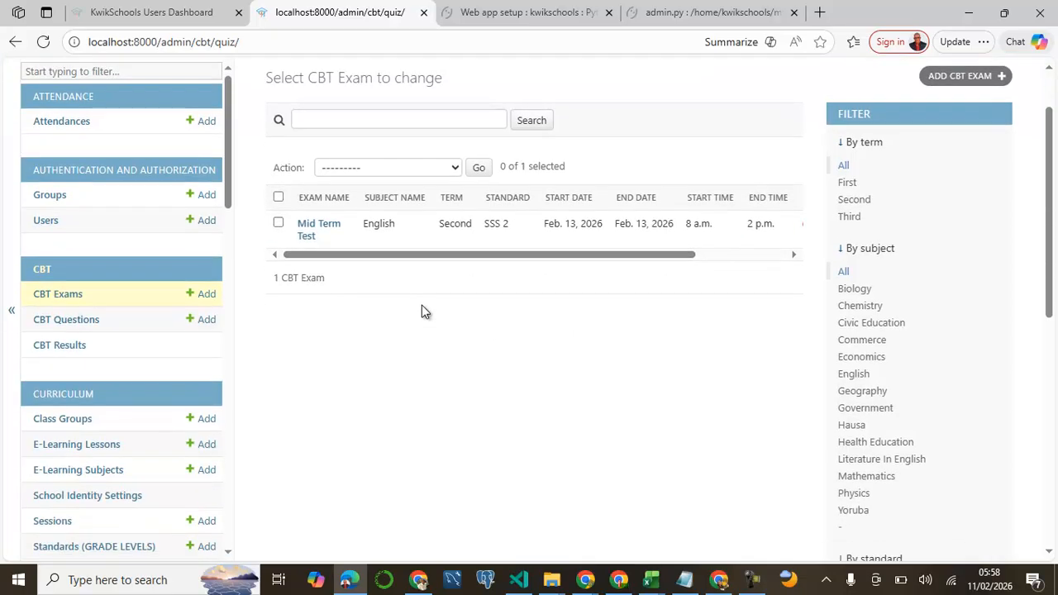
scroll(424, 311, up, 1)
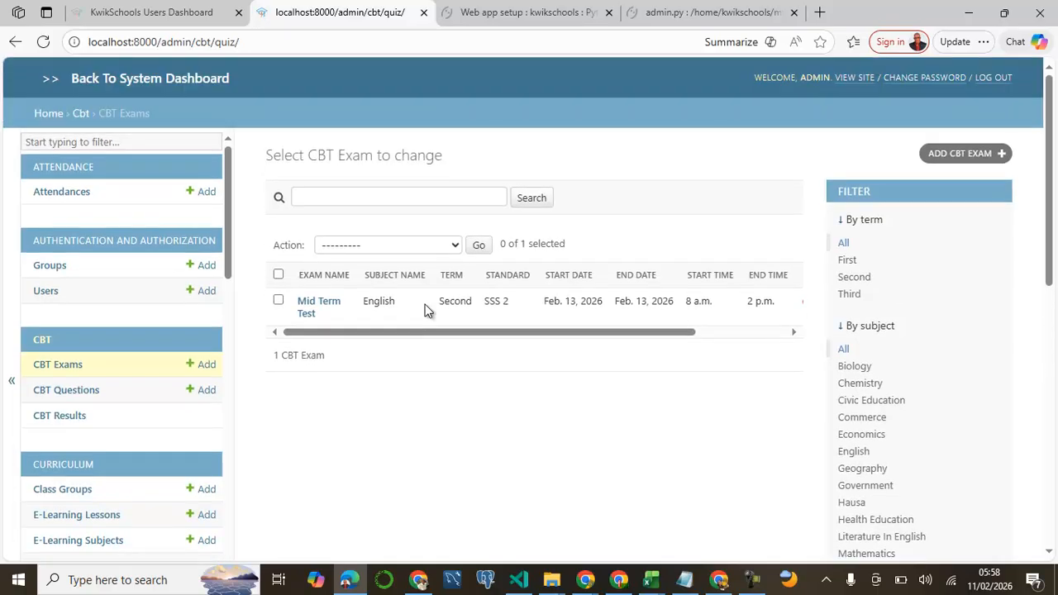